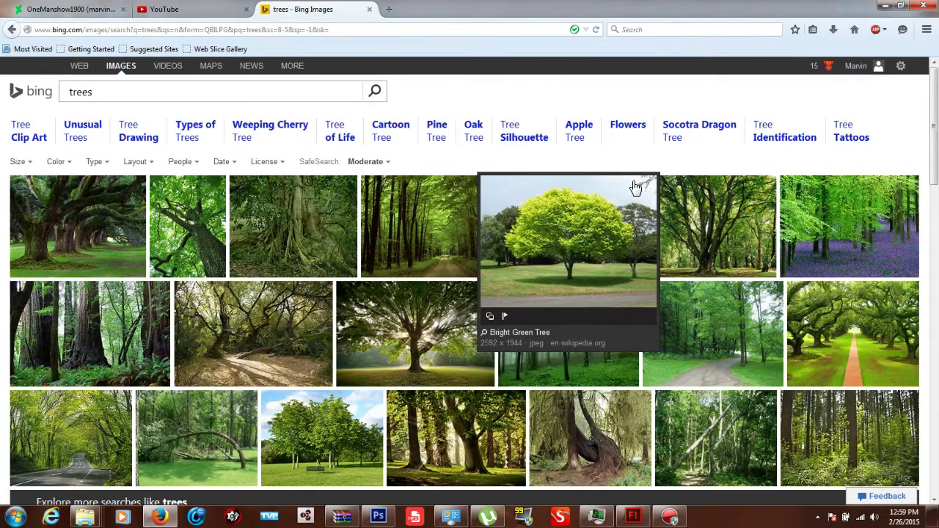
# Step: Open the bright green tree photo from the Bing 'trees' results in the large image viewer
pyautogui.click(668, 518)
pyautogui.click(668, 518)
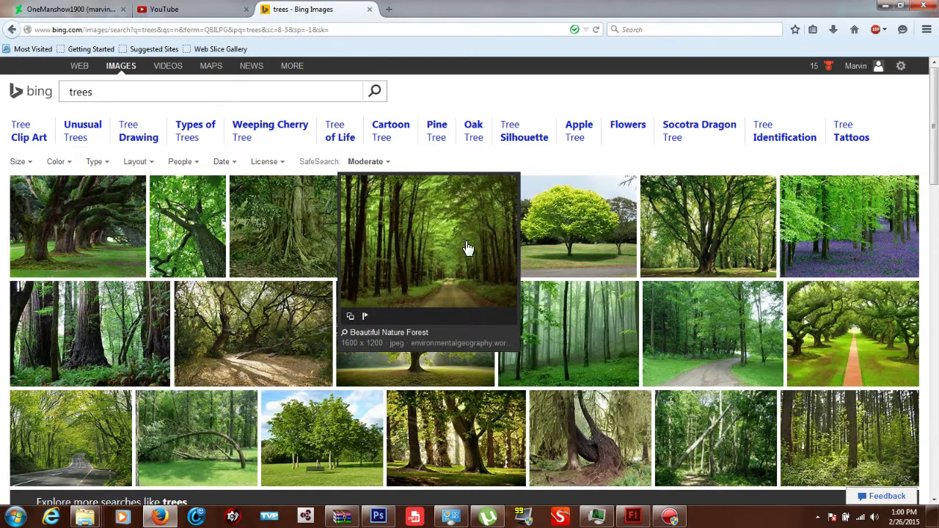
pyautogui.moveTo(415, 334)
pyautogui.moveTo(569, 226)
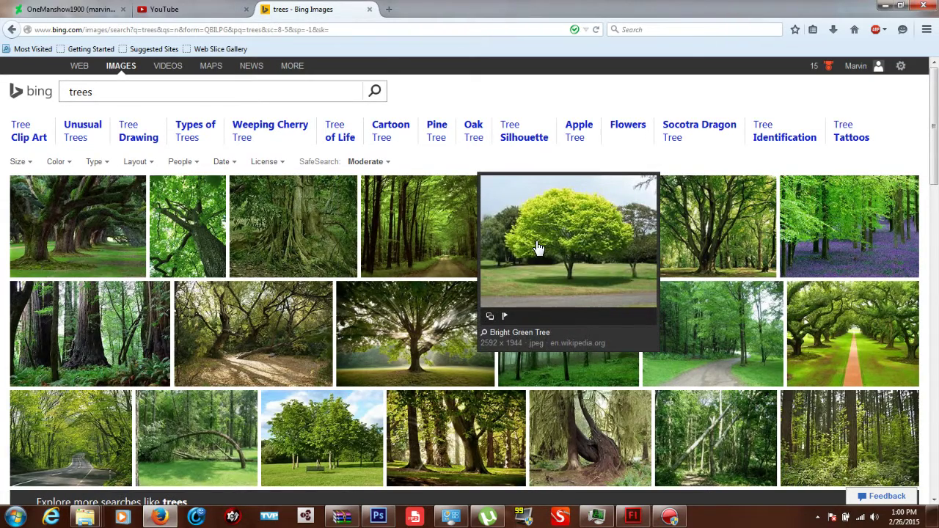
pyautogui.click(539, 248)
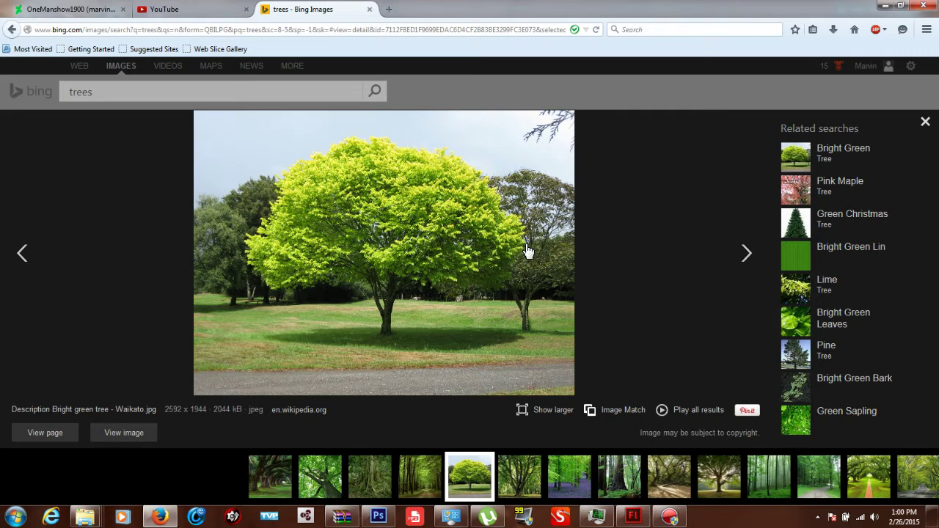
# Step: Maximize Photoshop, delete the skull artwork layer and add a new empty layer
pyautogui.click(377, 518)
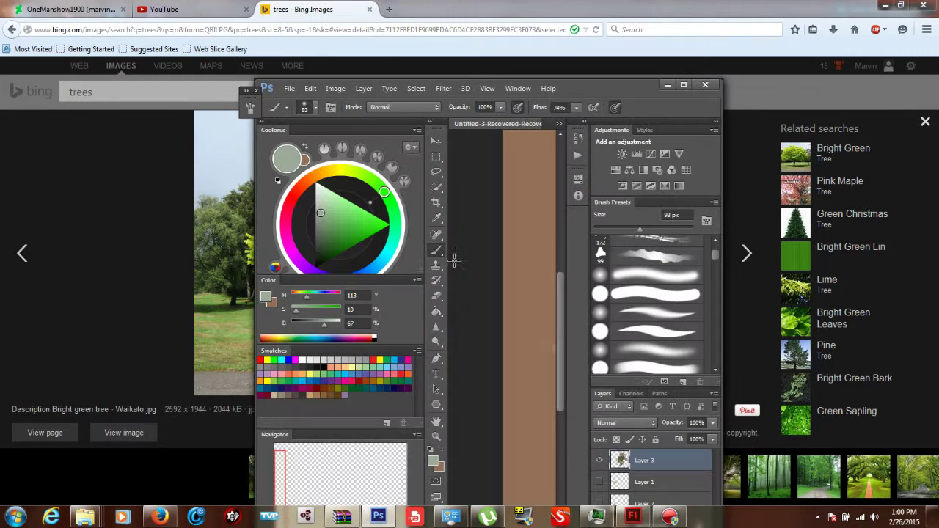
pyautogui.click(682, 85)
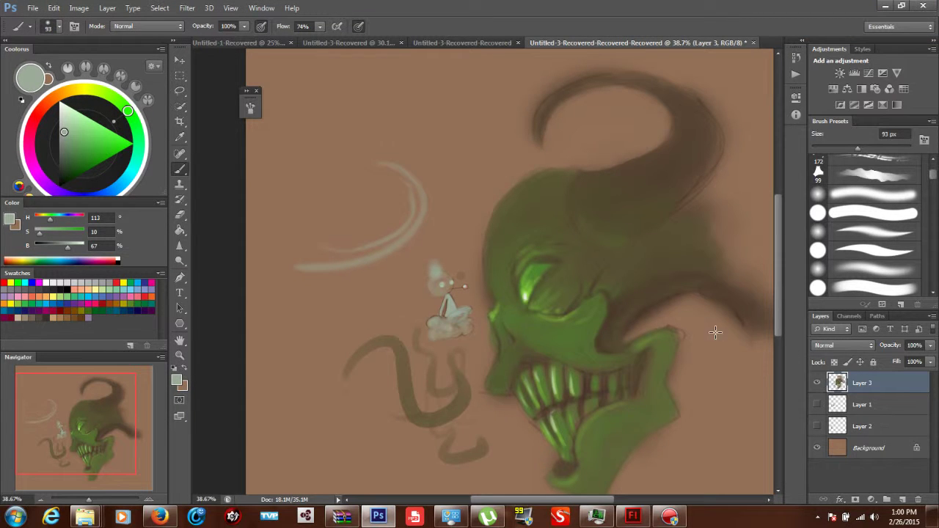
pyautogui.press('Delete')
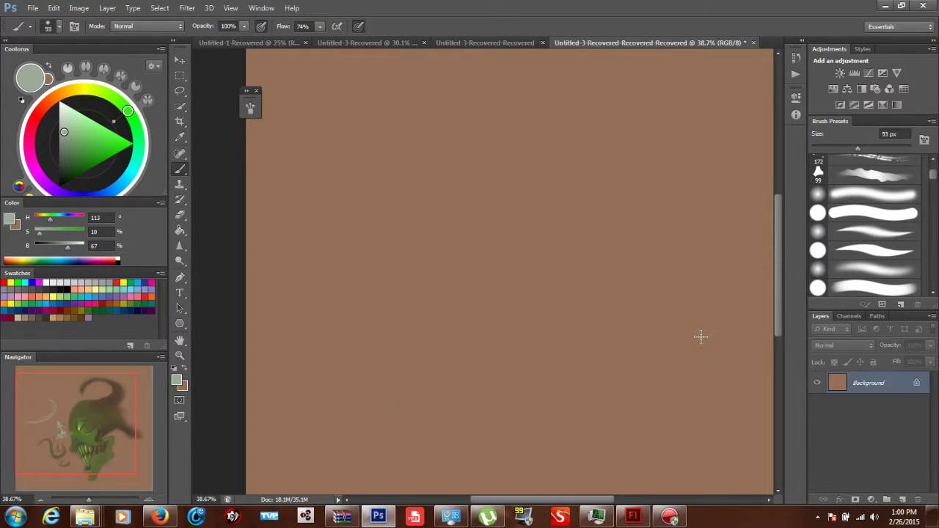
pyautogui.click(903, 500)
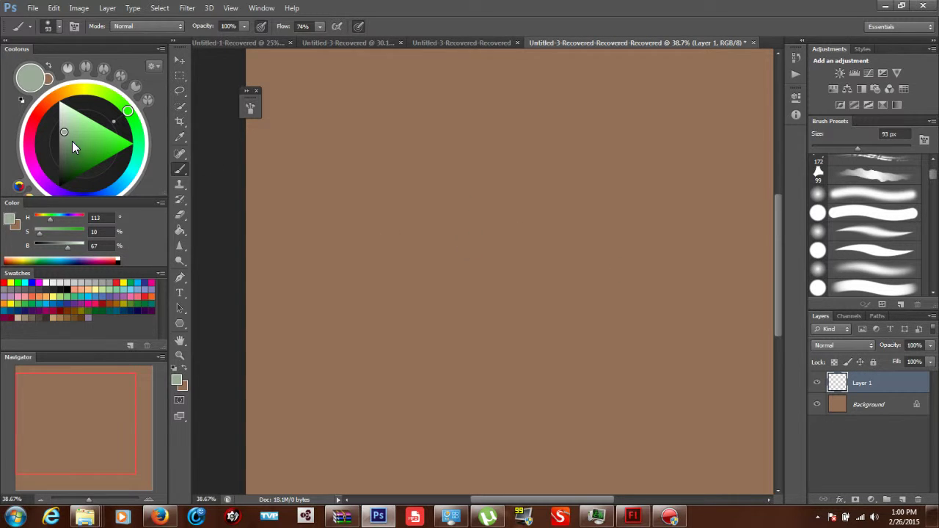
# Step: Set the painting colour to black and paint a diagonal test brush stroke
pyautogui.moveTo(72, 141); pyautogui.dragTo(85, 207)
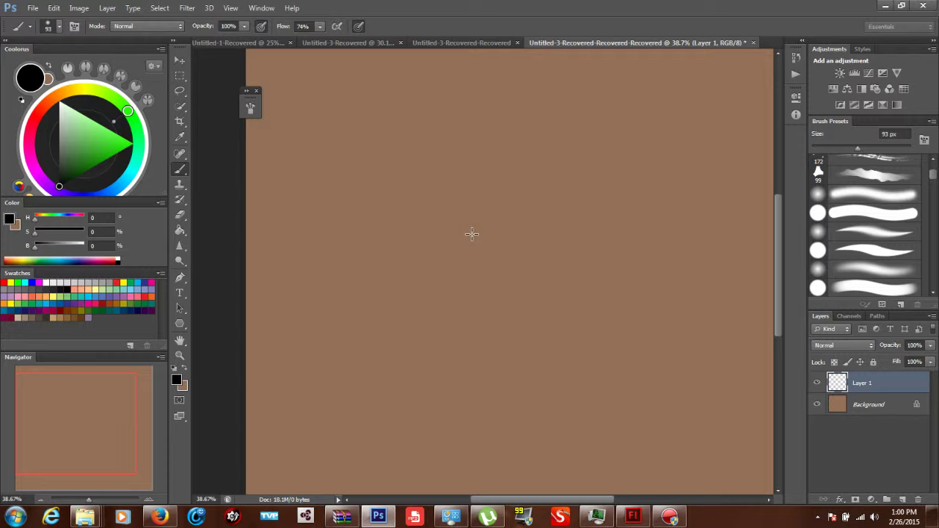
pyautogui.moveTo(470, 232)
pyautogui.mouseDown()
pyautogui.moveTo(413, 251)
pyautogui.moveTo(486, 224)
pyautogui.moveTo(524, 226)
pyautogui.mouseUp()
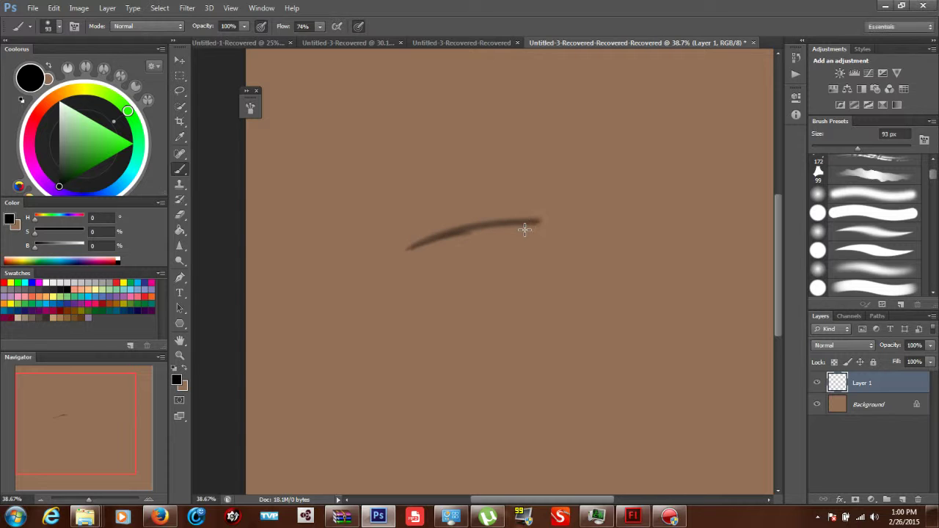
pyautogui.moveTo(430, 245); pyautogui.dragTo(595, 218)
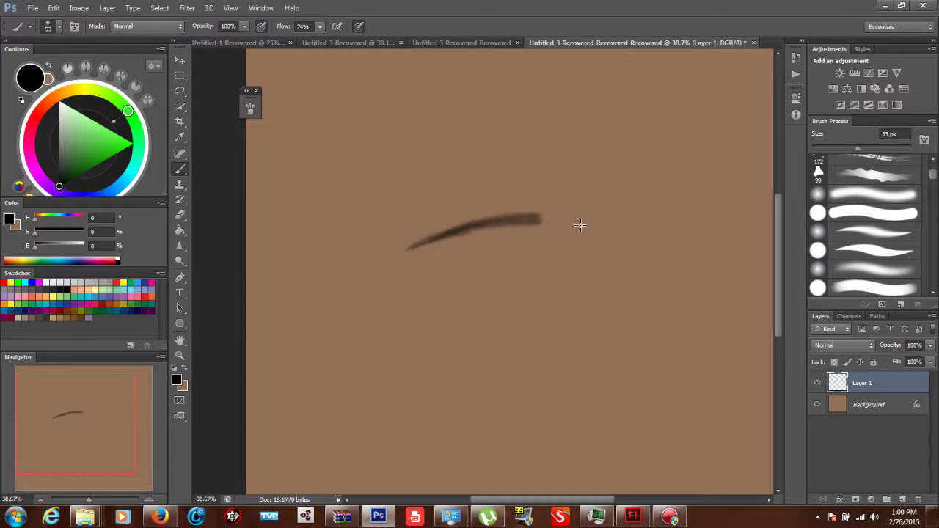
# Step: On the painted-eyes document, paint dark horizontal strokes between the two eyes
pyautogui.click(495, 42)
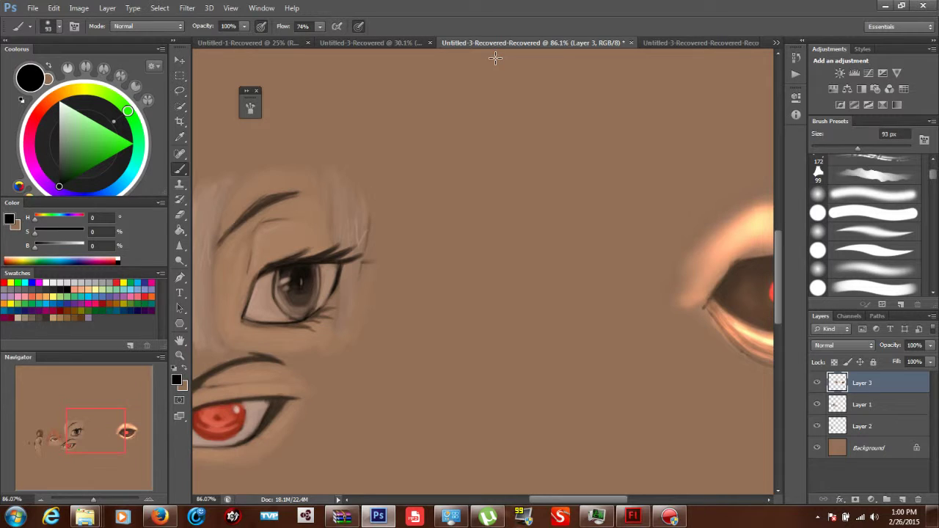
pyautogui.moveTo(448, 244); pyautogui.dragTo(571, 216)
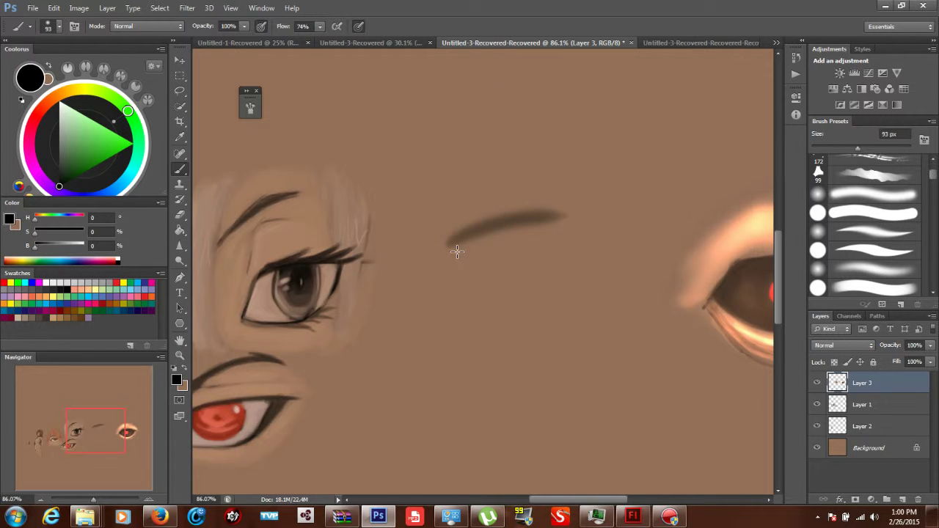
pyautogui.moveTo(450, 253); pyautogui.dragTo(626, 237)
pyautogui.moveTo(476, 275); pyautogui.dragTo(576, 257)
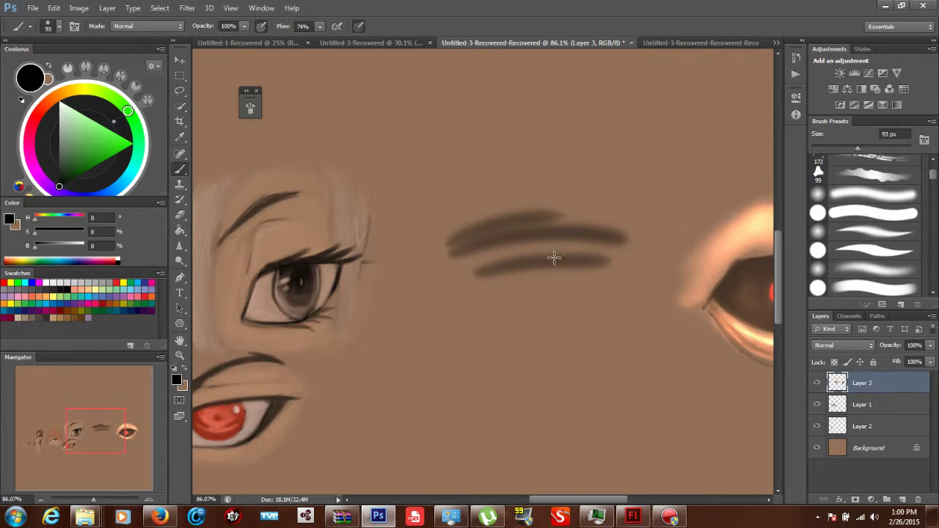
# Step: Close the Flash Untitled-1 animation document, choosing No to discard its changes
pyautogui.click(633, 516)
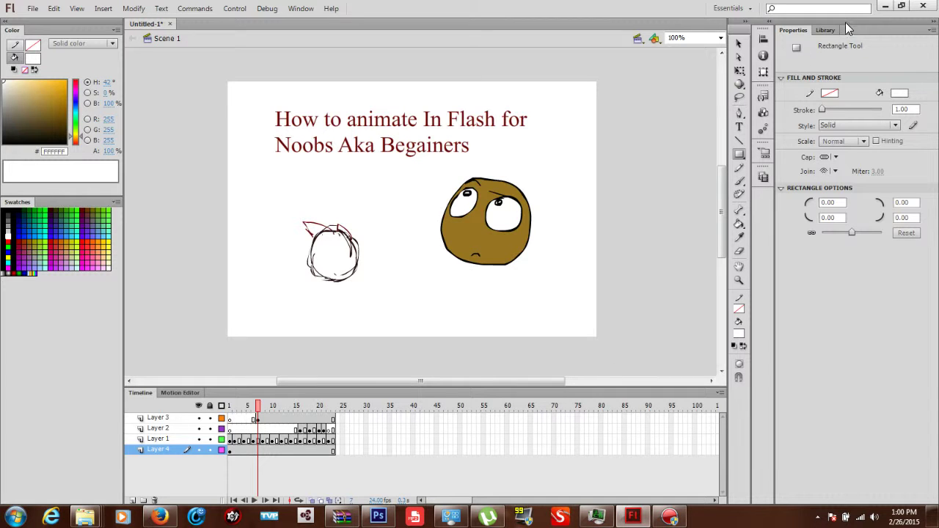
pyautogui.click(923, 5)
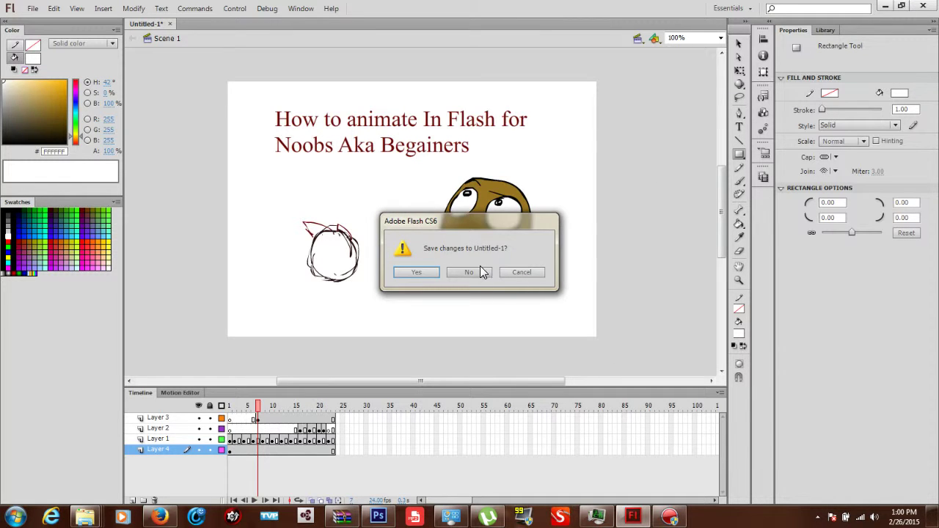
pyautogui.click(481, 271)
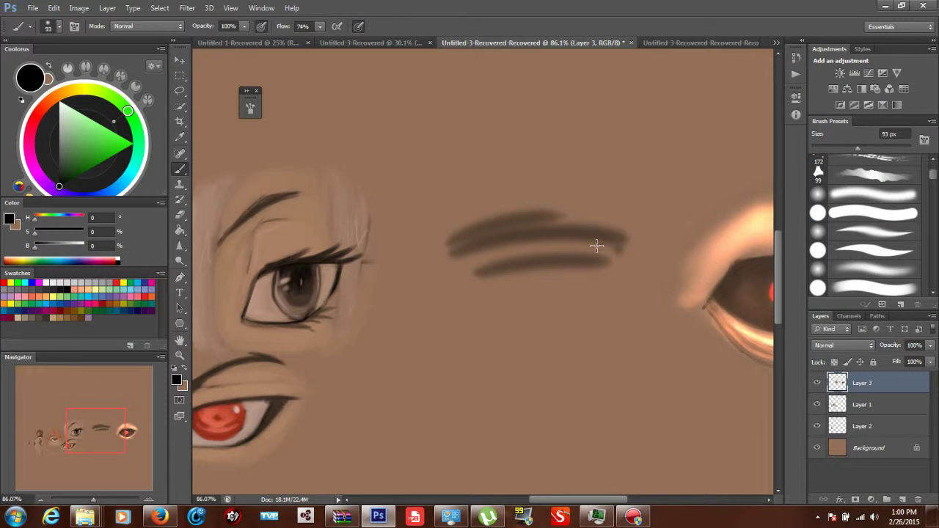
# Step: Paint a dark zigzag stroke below the eyebrow strokes, then minimize Photoshop
pyautogui.moveTo(589, 277); pyautogui.dragTo(574, 345)
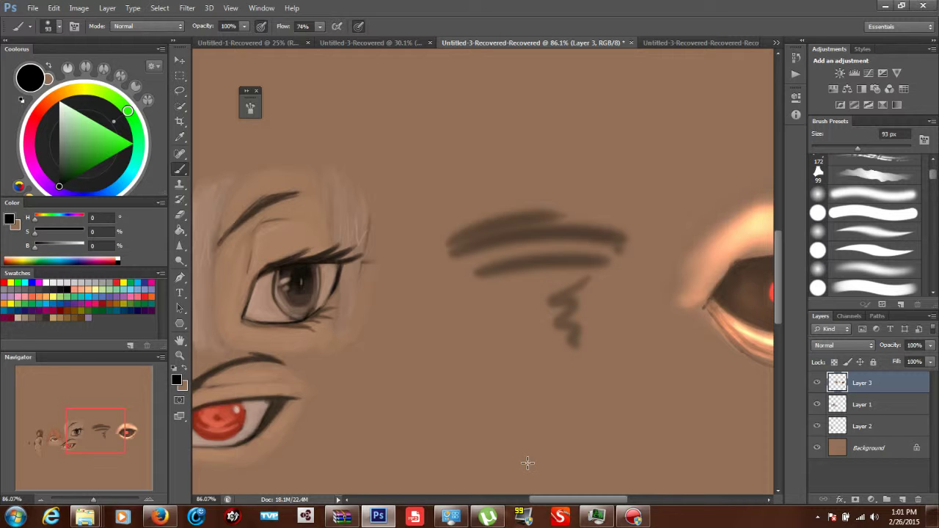
pyautogui.click(376, 516)
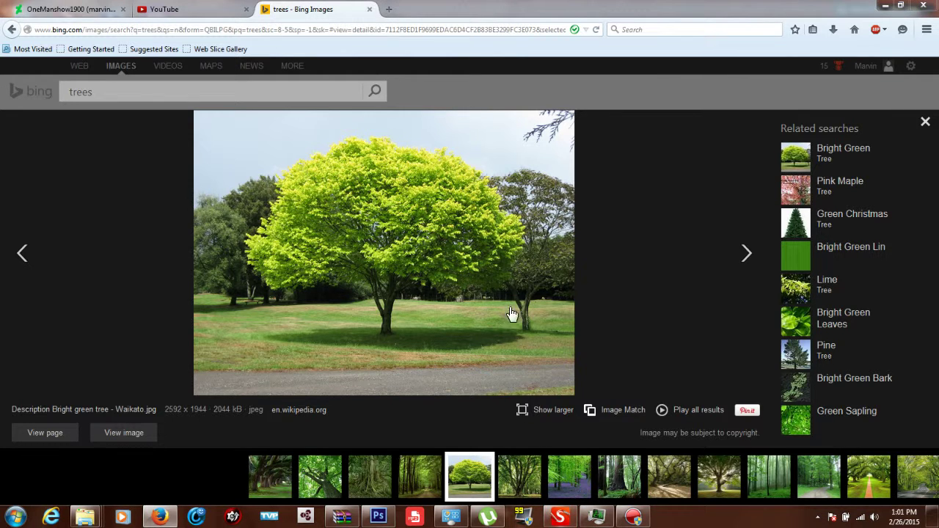
# Step: Restore the browser from full screen and snap it to the left half
pyautogui.moveTo(574, 7); pyautogui.dragTo(189, 42)
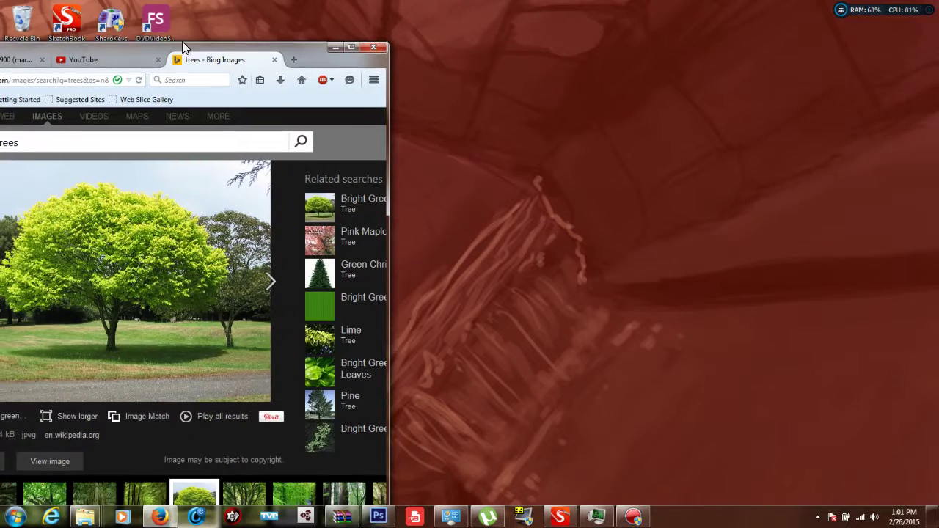
pyautogui.moveTo(320, 52); pyautogui.dragTo(182, 27)
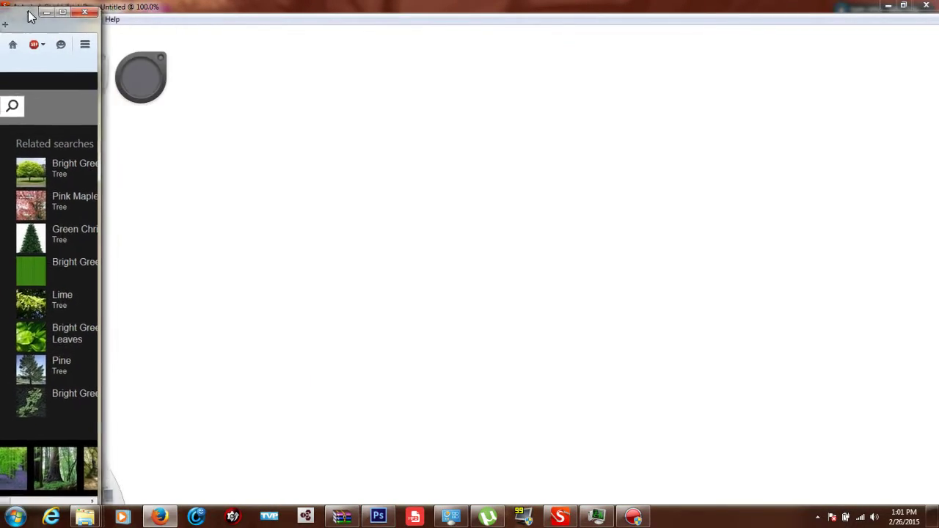
pyautogui.moveTo(141, 28); pyautogui.dragTo(11, 6)
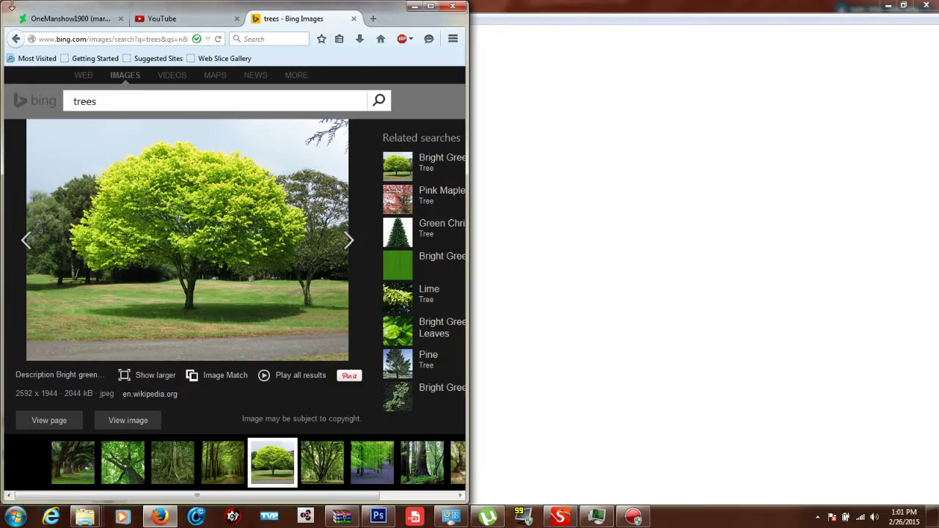
# Step: Bring up SketchBook Pro, dismiss the update prompt with Not Now, and snap it right
pyautogui.click(528, 9)
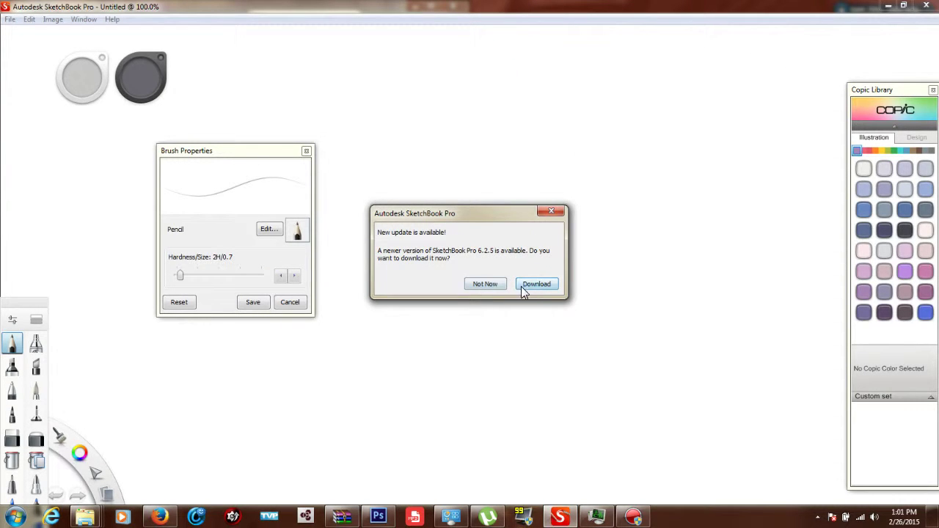
pyautogui.click(488, 286)
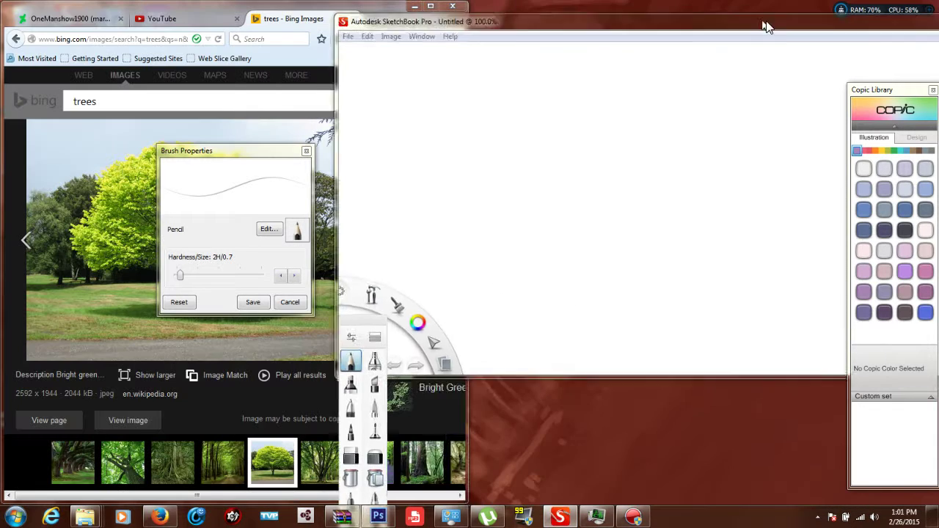
pyautogui.moveTo(670, 16); pyautogui.dragTo(938, 22)
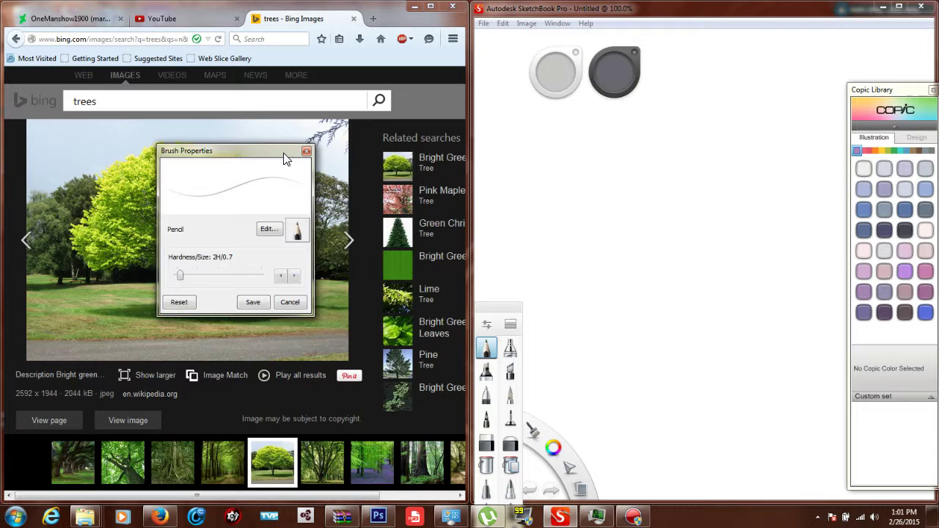
# Step: Move the pencil settings box aside, then pencil a ground line and the tree trunk
pyautogui.moveTo(287, 152)
pyautogui.mouseDown()
pyautogui.moveTo(432, 340)
pyautogui.moveTo(430, 388)
pyautogui.mouseUp()
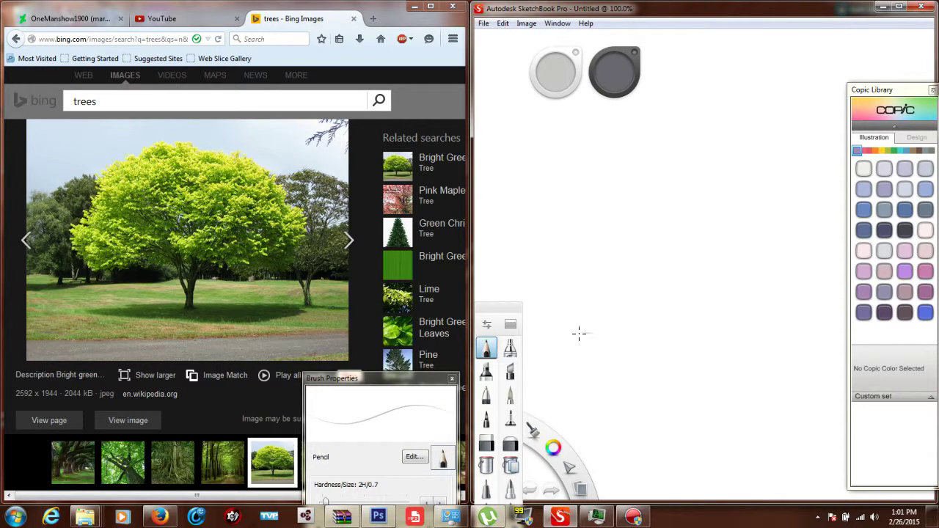
pyautogui.moveTo(579, 334)
pyautogui.mouseDown()
pyautogui.moveTo(824, 331)
pyautogui.moveTo(587, 337)
pyautogui.moveTo(727, 333)
pyautogui.mouseUp()
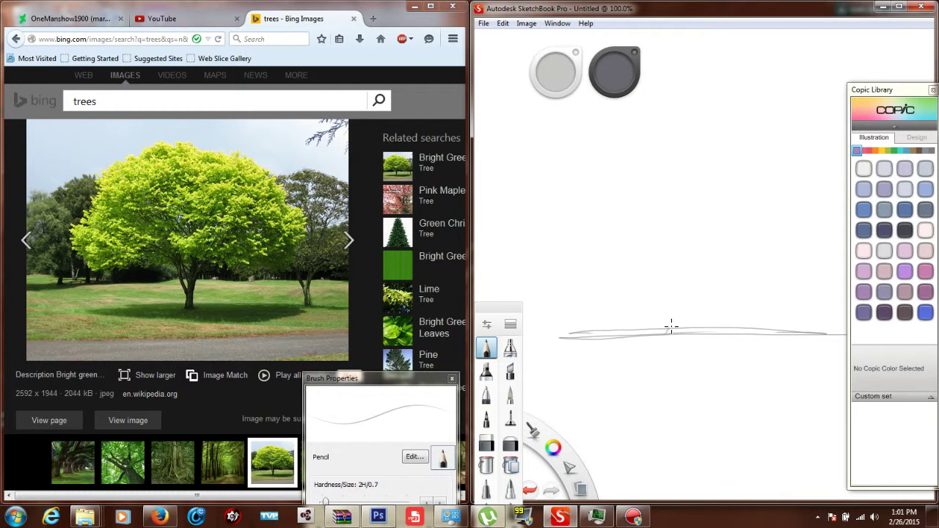
pyautogui.moveTo(666, 330); pyautogui.dragTo(681, 273)
pyautogui.moveTo(678, 316)
pyautogui.mouseDown()
pyautogui.moveTo(684, 257)
pyautogui.moveTo(668, 244)
pyautogui.mouseUp()
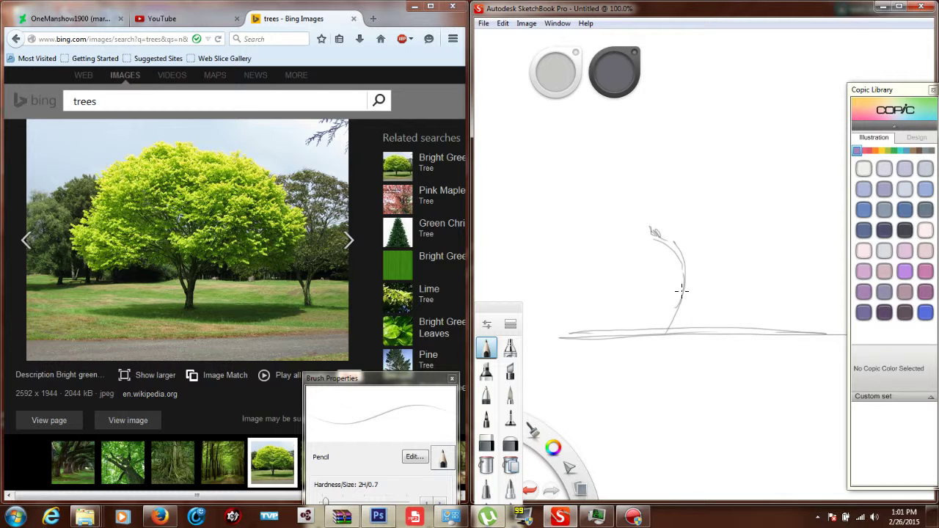
pyautogui.moveTo(682, 290)
pyautogui.mouseDown()
pyautogui.moveTo(664, 260)
pyautogui.moveTo(662, 331)
pyautogui.mouseUp()
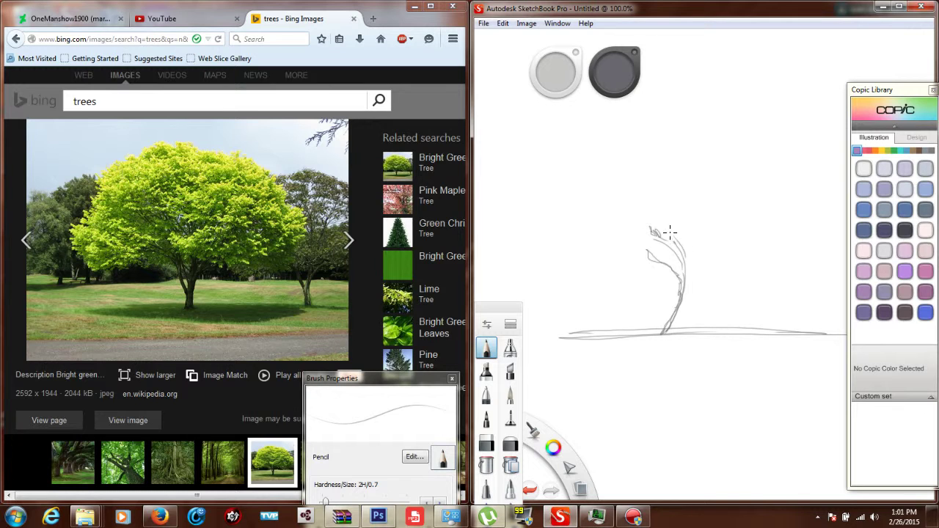
# Step: Double the trunk's right side and add forked branches reaching right and left
pyautogui.moveTo(669, 233); pyautogui.dragTo(684, 317)
pyautogui.moveTo(688, 264); pyautogui.dragTo(680, 334)
pyautogui.moveTo(688, 290); pyautogui.dragTo(715, 260)
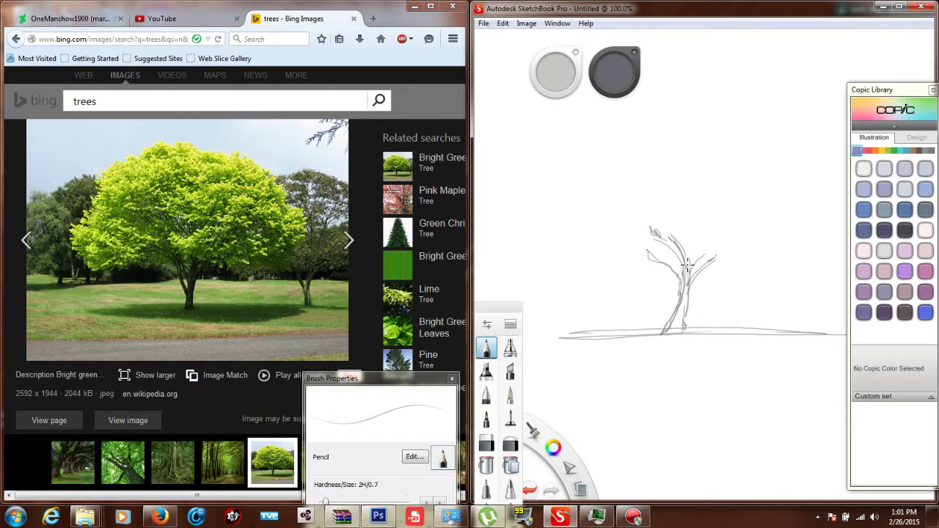
pyautogui.moveTo(687, 266)
pyautogui.mouseDown()
pyautogui.moveTo(656, 261)
pyautogui.moveTo(688, 242)
pyautogui.moveTo(741, 252)
pyautogui.mouseUp()
pyautogui.moveTo(643, 260); pyautogui.dragTo(608, 269)
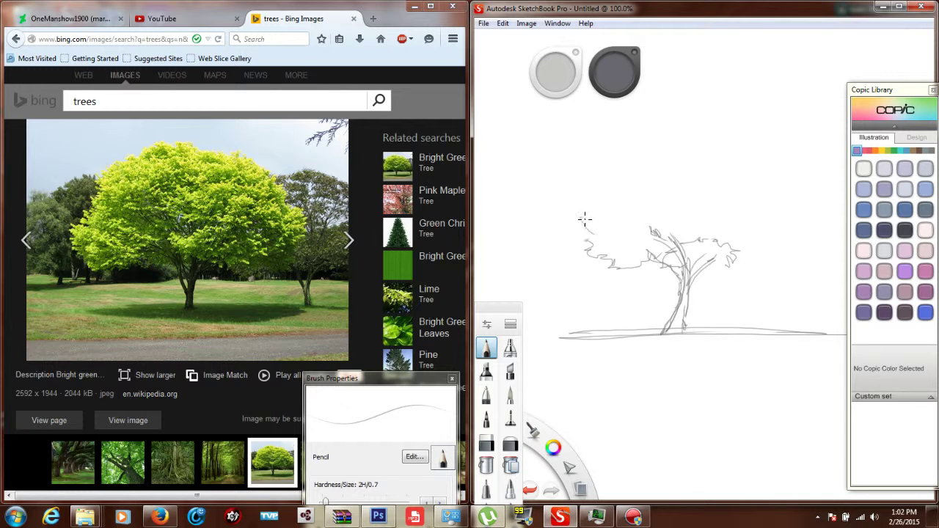
# Step: Pencil the wavy crown outline from the left edge over the top and down the right
pyautogui.moveTo(585, 218); pyautogui.dragTo(599, 210)
pyautogui.moveTo(639, 176); pyautogui.dragTo(622, 160)
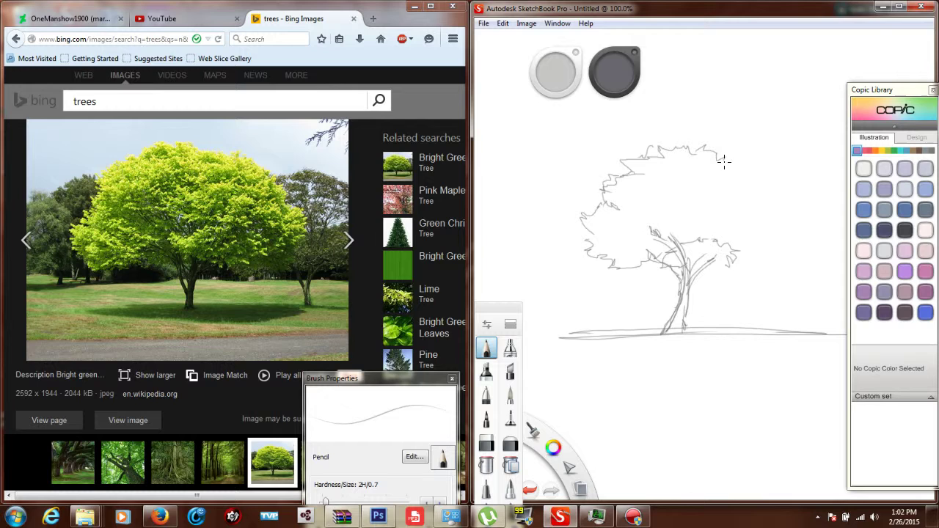
pyautogui.moveTo(736, 174)
pyautogui.mouseDown()
pyautogui.moveTo(776, 187)
pyautogui.moveTo(770, 239)
pyautogui.mouseUp()
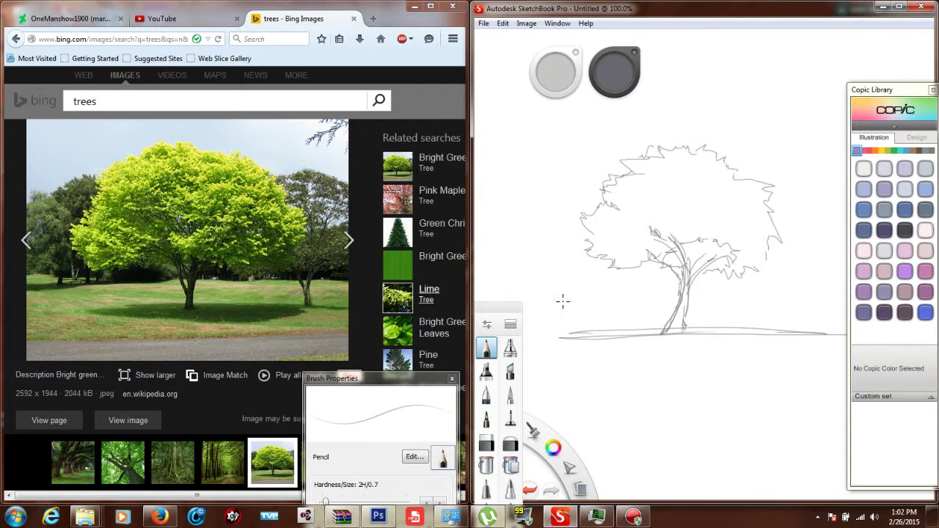
# Step: Draw an oval ground shadow under the tree and hatch it horizontally
pyautogui.moveTo(659, 338)
pyautogui.mouseDown()
pyautogui.moveTo(576, 356)
pyautogui.moveTo(725, 352)
pyautogui.moveTo(737, 339)
pyautogui.mouseUp()
pyautogui.moveTo(573, 358); pyautogui.dragTo(708, 333)
pyautogui.moveTo(620, 358)
pyautogui.mouseDown()
pyautogui.moveTo(720, 339)
pyautogui.moveTo(772, 357)
pyautogui.mouseUp()
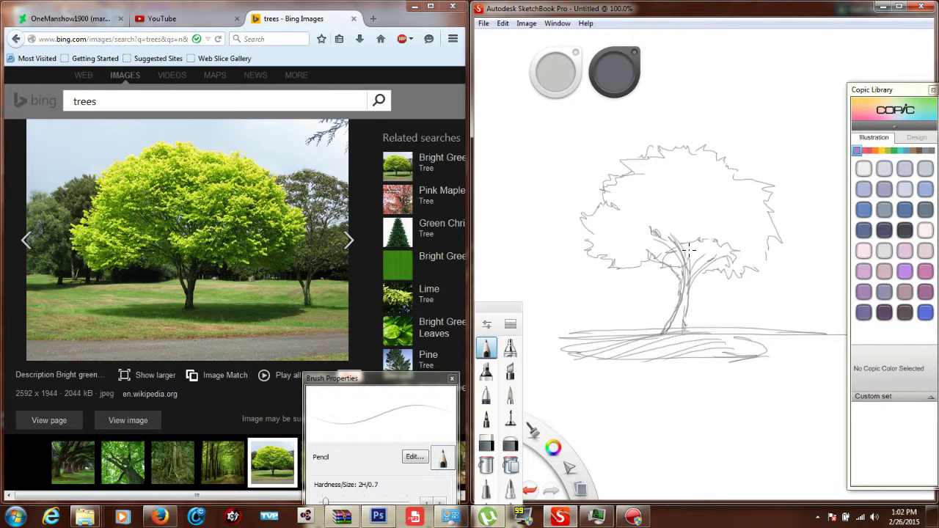
# Step: Shade the branches and crown with long diagonal hatching and outline its lower-left edge
pyautogui.moveTo(675, 257)
pyautogui.mouseDown()
pyautogui.moveTo(705, 240)
pyautogui.moveTo(725, 243)
pyautogui.mouseUp()
pyautogui.moveTo(698, 267); pyautogui.dragTo(749, 252)
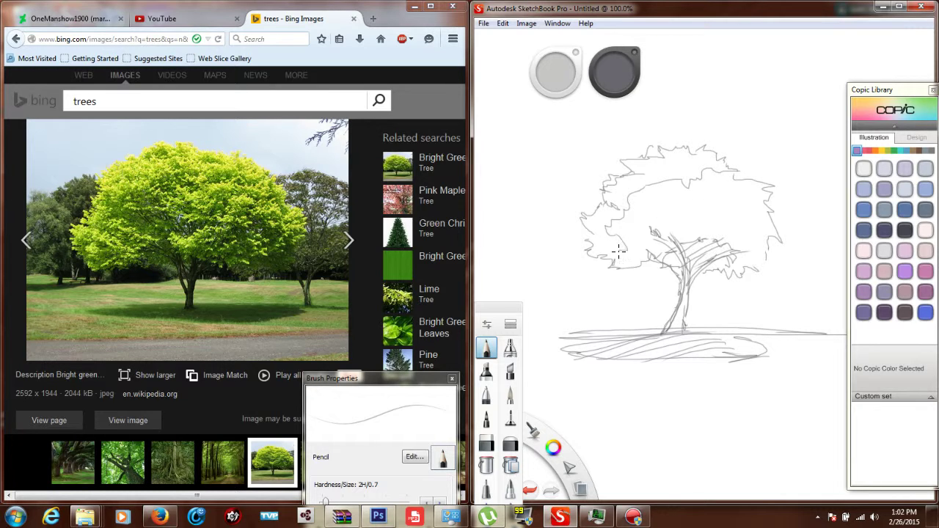
pyautogui.moveTo(618, 251); pyautogui.dragTo(637, 268)
pyautogui.moveTo(613, 227)
pyautogui.mouseDown()
pyautogui.moveTo(712, 177)
pyautogui.moveTo(752, 175)
pyautogui.moveTo(761, 192)
pyautogui.mouseUp()
pyautogui.moveTo(659, 232)
pyautogui.mouseDown()
pyautogui.moveTo(750, 204)
pyautogui.moveTo(755, 225)
pyautogui.mouseUp()
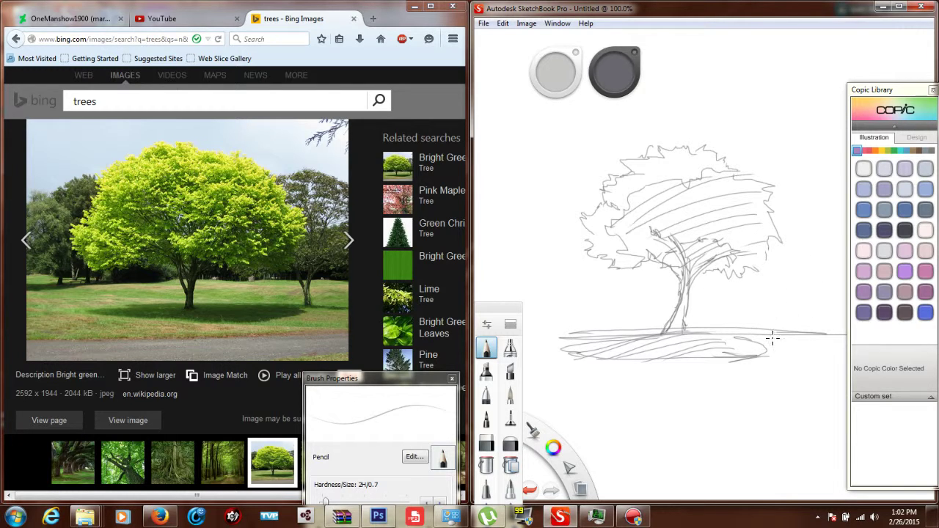
# Step: Sketch a second tree at the right with a double-line trunk and foliage outline
pyautogui.moveTo(773, 339); pyautogui.dragTo(826, 273)
pyautogui.moveTo(791, 323); pyautogui.dragTo(837, 242)
pyautogui.moveTo(815, 303)
pyautogui.mouseDown()
pyautogui.moveTo(783, 334)
pyautogui.moveTo(820, 282)
pyautogui.moveTo(807, 303)
pyautogui.moveTo(808, 269)
pyautogui.moveTo(791, 239)
pyautogui.moveTo(819, 291)
pyautogui.moveTo(809, 285)
pyautogui.mouseUp()
pyautogui.moveTo(811, 246); pyautogui.dragTo(844, 244)
pyautogui.moveTo(790, 269); pyautogui.dragTo(761, 271)
# Step: Detail the big tree's right edge, hatch the right tree and extend its top foliage
pyautogui.moveTo(784, 230); pyautogui.dragTo(778, 221)
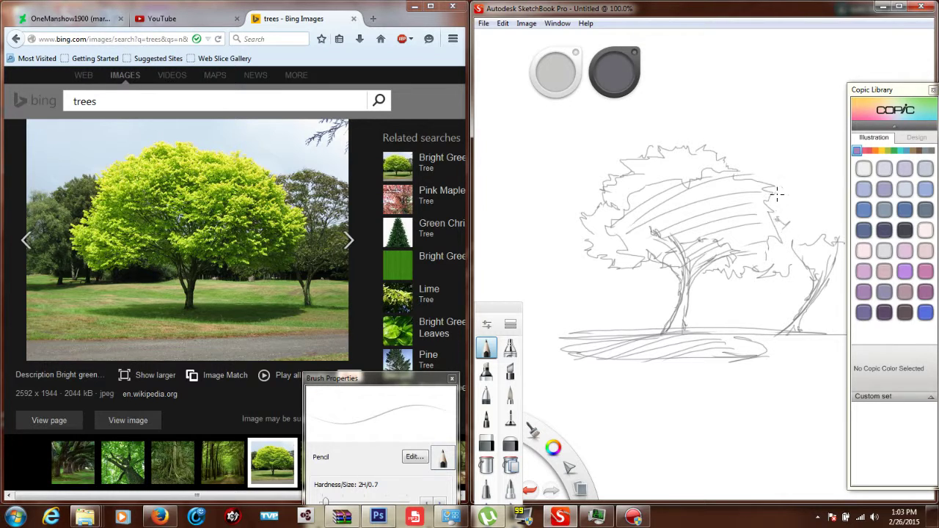
pyautogui.moveTo(781, 182)
pyautogui.mouseDown()
pyautogui.moveTo(804, 187)
pyautogui.moveTo(767, 176)
pyautogui.moveTo(778, 156)
pyautogui.moveTo(835, 163)
pyautogui.moveTo(845, 180)
pyautogui.mouseUp()
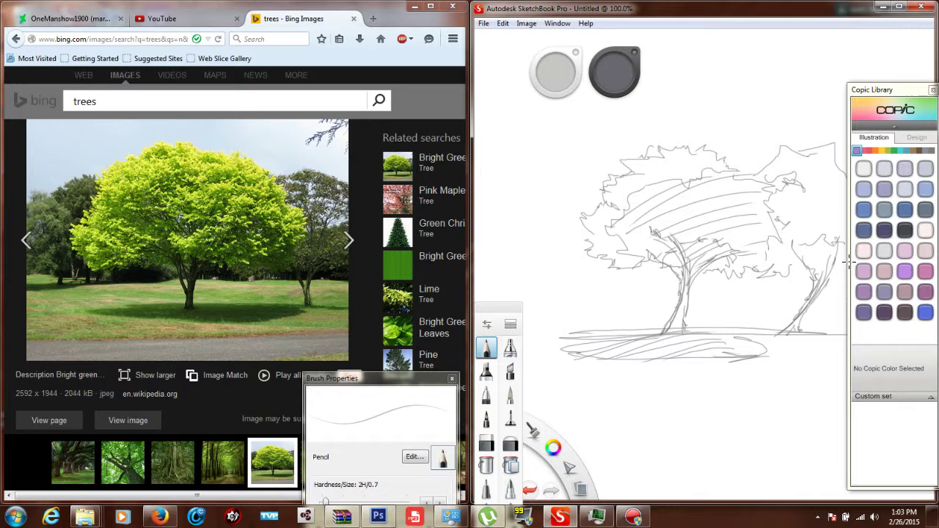
pyautogui.moveTo(802, 257)
pyautogui.mouseDown()
pyautogui.moveTo(826, 242)
pyautogui.moveTo(834, 251)
pyautogui.mouseUp()
pyautogui.moveTo(800, 163)
pyautogui.mouseDown()
pyautogui.moveTo(828, 169)
pyautogui.moveTo(828, 194)
pyautogui.mouseUp()
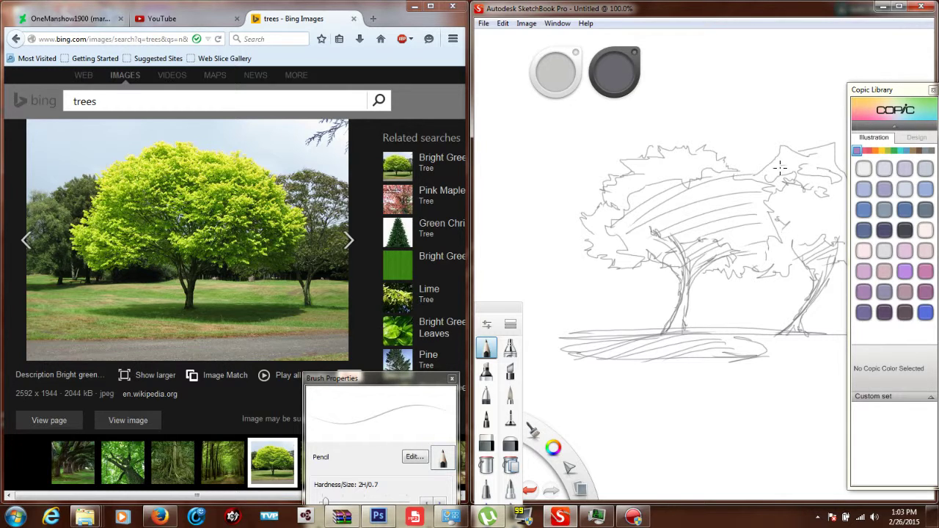
pyautogui.moveTo(780, 167)
pyautogui.mouseDown()
pyautogui.moveTo(759, 176)
pyautogui.moveTo(797, 157)
pyautogui.moveTo(843, 152)
pyautogui.mouseUp()
pyautogui.click(160, 517)
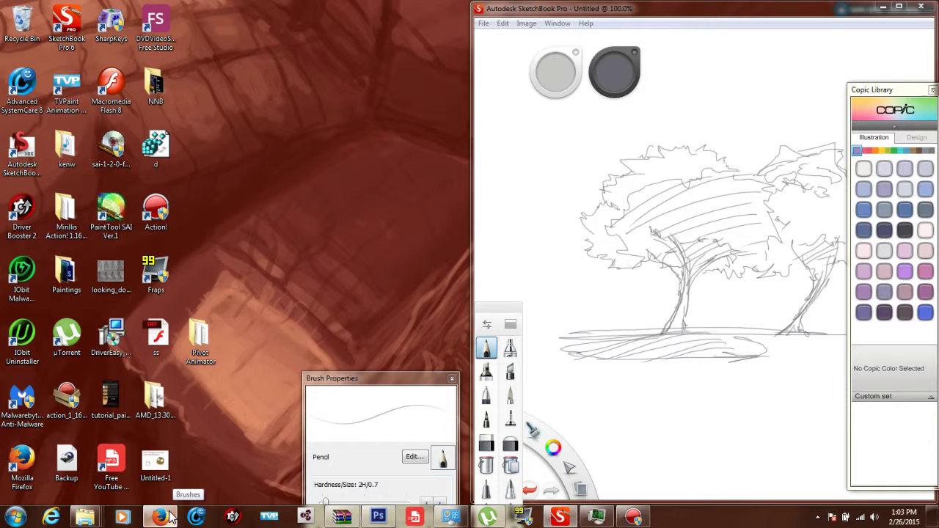
pyautogui.click(160, 518)
pyautogui.click(73, 18)
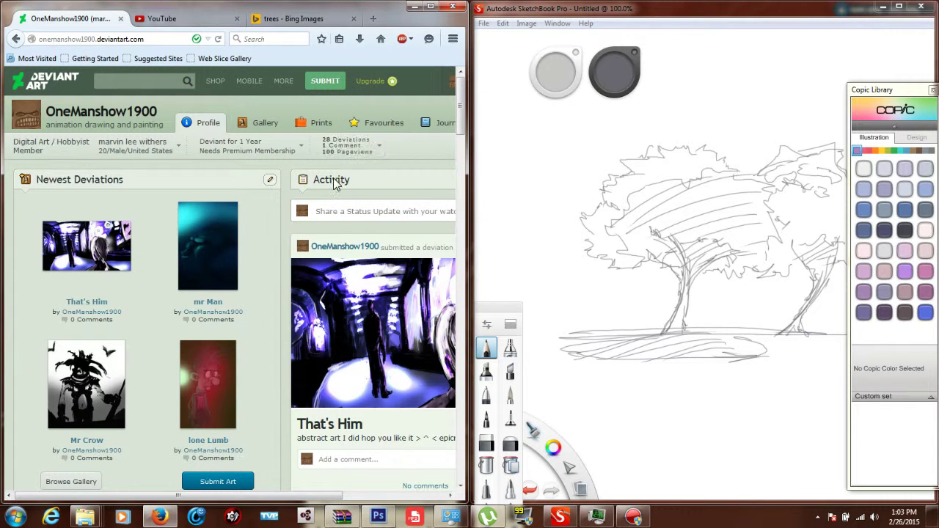
pyautogui.click(412, 8)
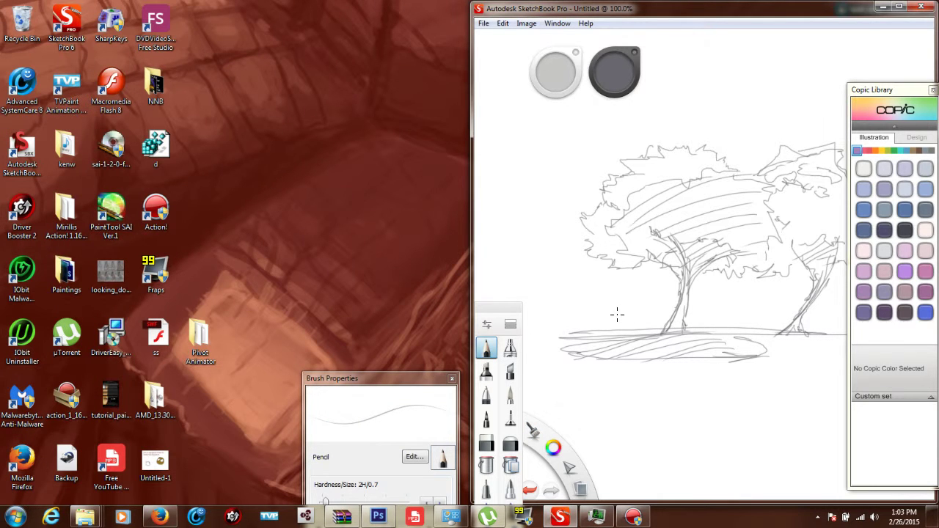
pyautogui.click(633, 517)
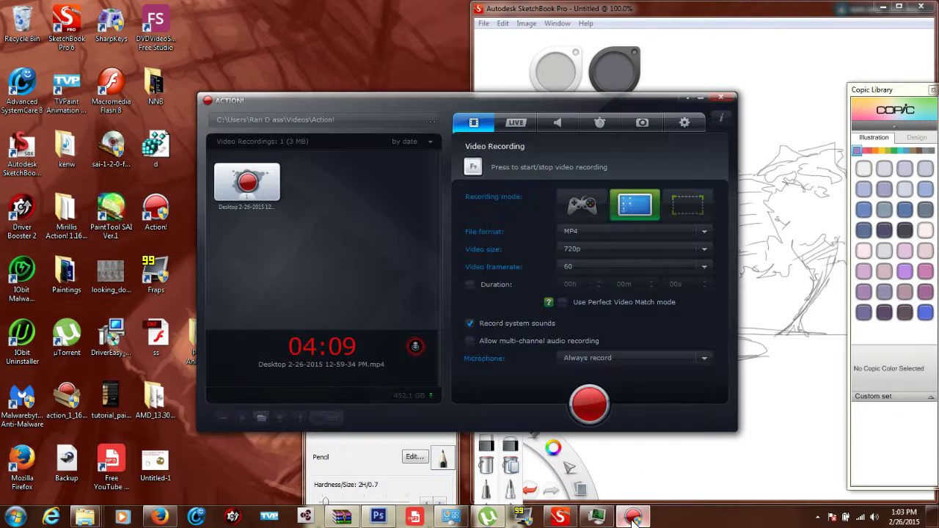
pyautogui.click(633, 518)
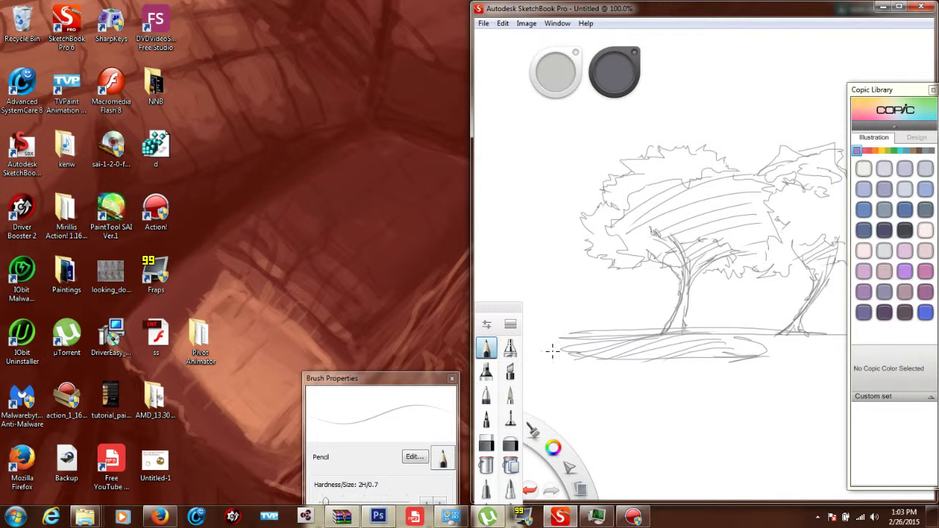
pyautogui.click(160, 518)
pyautogui.click(290, 18)
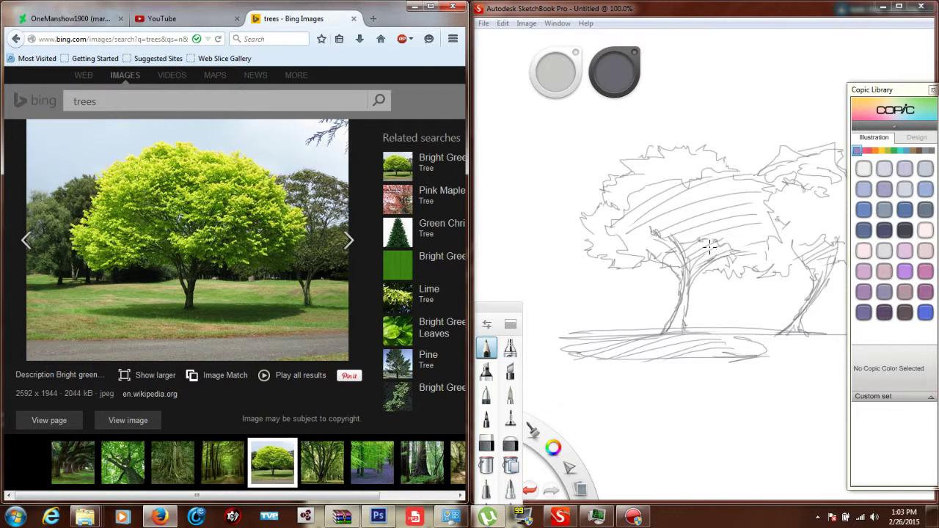
# Step: Bring Brush Properties forward and extend the pencil ground line across the canvas
pyautogui.click(717, 326)
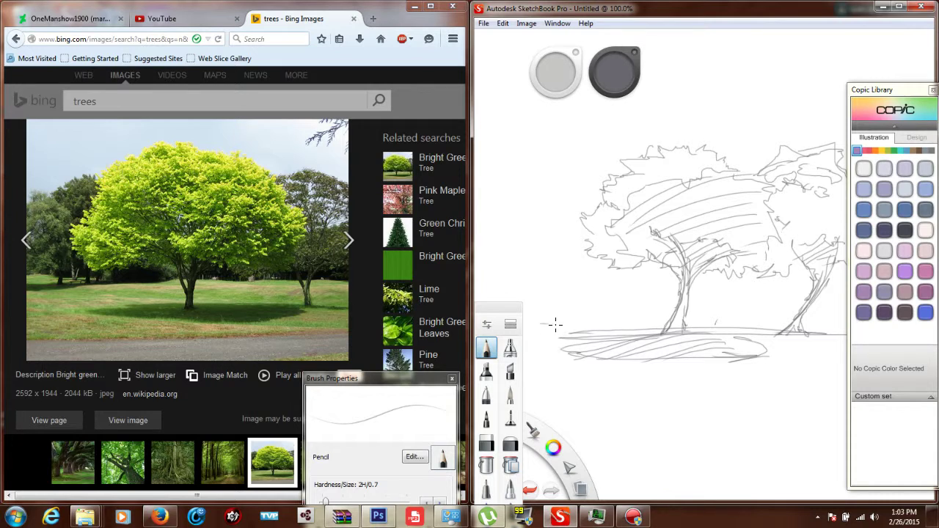
pyautogui.moveTo(556, 325)
pyautogui.mouseDown()
pyautogui.moveTo(631, 321)
pyautogui.moveTo(665, 309)
pyautogui.mouseUp()
pyautogui.moveTo(605, 316)
pyautogui.mouseDown()
pyautogui.moveTo(703, 307)
pyautogui.moveTo(784, 317)
pyautogui.mouseUp()
pyautogui.moveTo(727, 321); pyautogui.dragTo(787, 320)
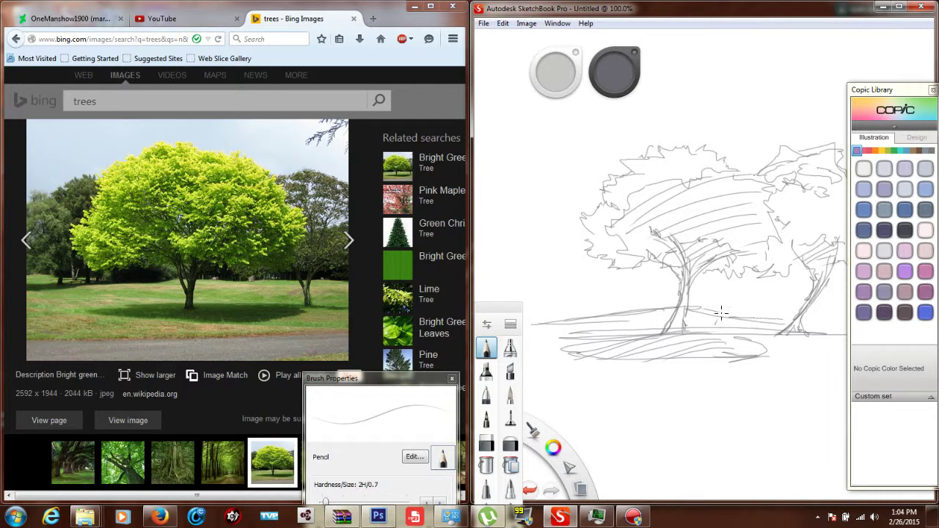
pyautogui.moveTo(721, 314); pyautogui.dragTo(834, 313)
pyautogui.moveTo(582, 327)
pyautogui.mouseDown()
pyautogui.moveTo(523, 332)
pyautogui.moveTo(544, 274)
pyautogui.mouseUp()
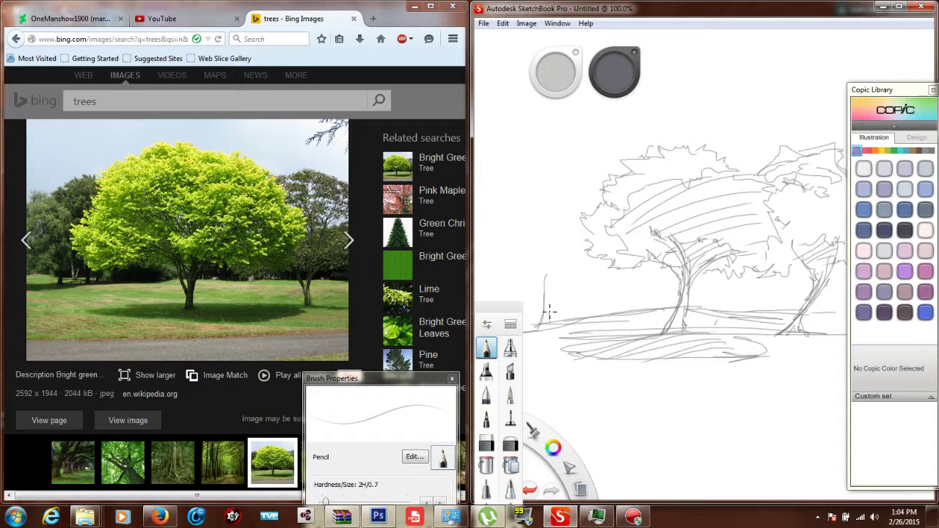
# Step: Sketch a third tree at the left with a thin trunk, crown strokes and hatching
pyautogui.moveTo(548, 312); pyautogui.dragTo(550, 261)
pyautogui.moveTo(546, 294)
pyautogui.mouseDown()
pyautogui.moveTo(547, 271)
pyautogui.moveTo(504, 270)
pyautogui.moveTo(490, 242)
pyautogui.moveTo(501, 200)
pyautogui.moveTo(538, 167)
pyautogui.moveTo(590, 217)
pyautogui.moveTo(579, 275)
pyautogui.moveTo(548, 288)
pyautogui.moveTo(558, 258)
pyautogui.moveTo(546, 274)
pyautogui.mouseUp()
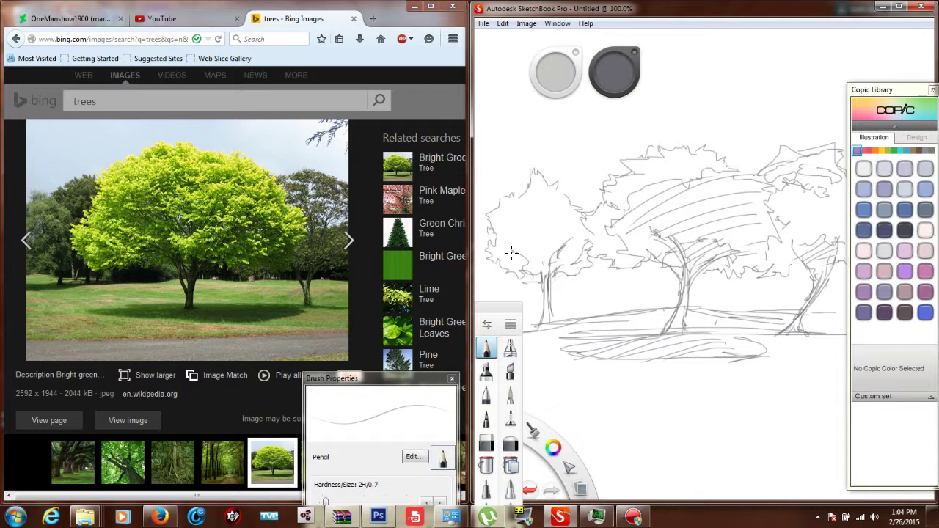
pyautogui.moveTo(560, 251)
pyautogui.mouseDown()
pyautogui.moveTo(547, 268)
pyautogui.moveTo(587, 254)
pyautogui.mouseUp()
pyautogui.moveTo(566, 269)
pyautogui.mouseDown()
pyautogui.moveTo(548, 274)
pyautogui.moveTo(565, 271)
pyautogui.mouseUp()
pyautogui.moveTo(587, 269); pyautogui.dragTo(559, 277)
pyautogui.moveTo(550, 309); pyautogui.dragTo(551, 332)
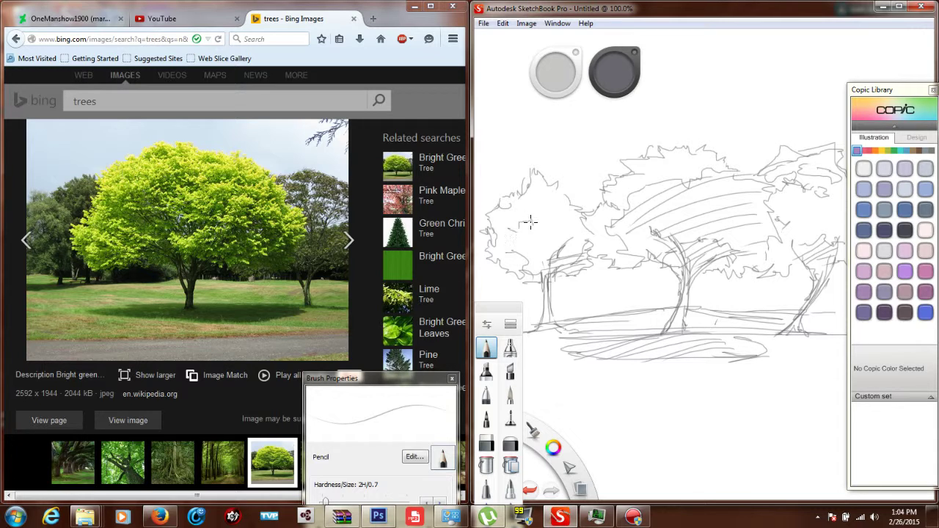
pyautogui.moveTo(531, 200); pyautogui.dragTo(517, 230)
# Step: Sketch a row of vertical background trunks between the left and middle trees
pyautogui.moveTo(655, 271); pyautogui.dragTo(602, 276)
pyautogui.moveTo(581, 203); pyautogui.dragTo(600, 183)
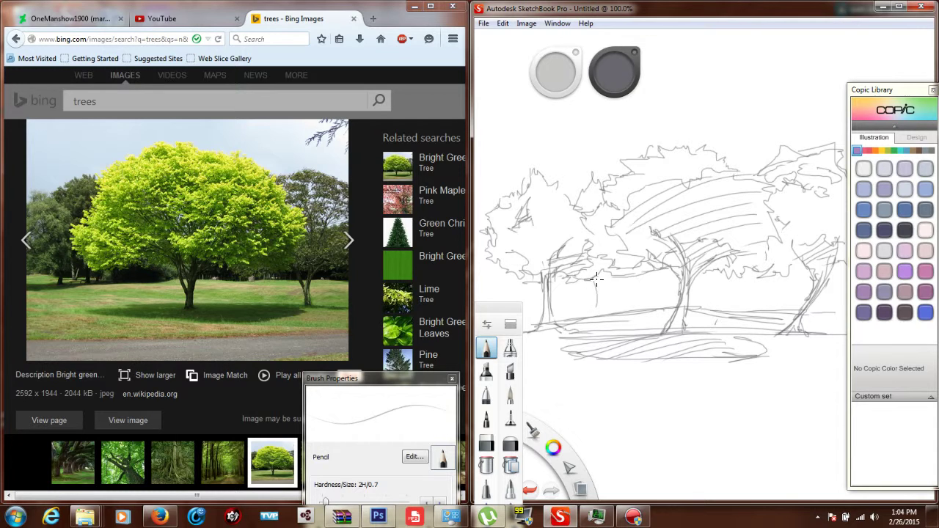
pyautogui.moveTo(594, 273); pyautogui.dragTo(596, 314)
pyautogui.moveTo(603, 273); pyautogui.dragTo(602, 311)
pyautogui.moveTo(582, 278)
pyautogui.mouseDown()
pyautogui.moveTo(585, 320)
pyautogui.moveTo(600, 318)
pyautogui.moveTo(563, 324)
pyautogui.mouseUp()
pyautogui.moveTo(608, 276)
pyautogui.mouseDown()
pyautogui.moveTo(611, 313)
pyautogui.moveTo(626, 326)
pyautogui.moveTo(634, 312)
pyautogui.mouseUp()
pyautogui.moveTo(643, 274); pyautogui.dragTo(646, 310)
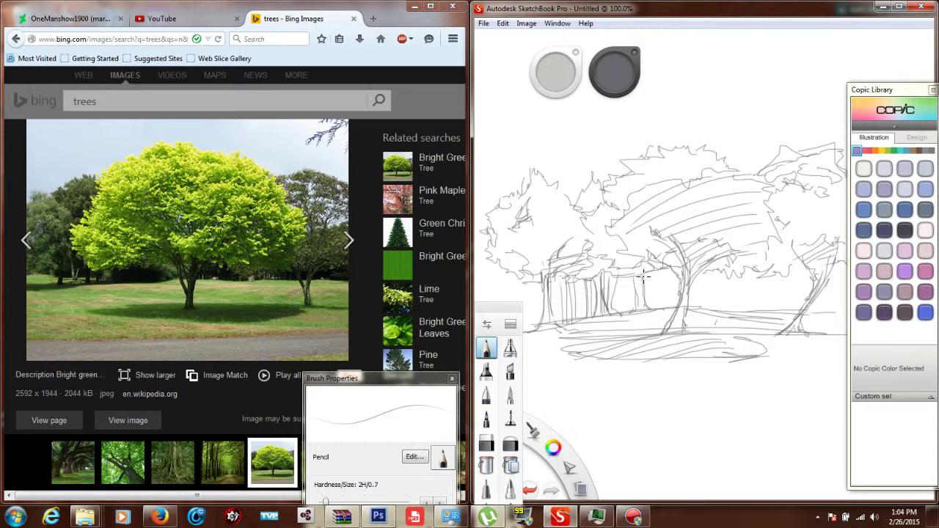
pyautogui.moveTo(643, 273); pyautogui.dragTo(645, 307)
# Step: Outline background crowns and hatch more vertical trunks around the main tree
pyautogui.moveTo(558, 196)
pyautogui.mouseDown()
pyautogui.moveTo(579, 156)
pyautogui.moveTo(628, 150)
pyautogui.moveTo(573, 168)
pyautogui.mouseUp()
pyautogui.moveTo(658, 153); pyautogui.dragTo(672, 145)
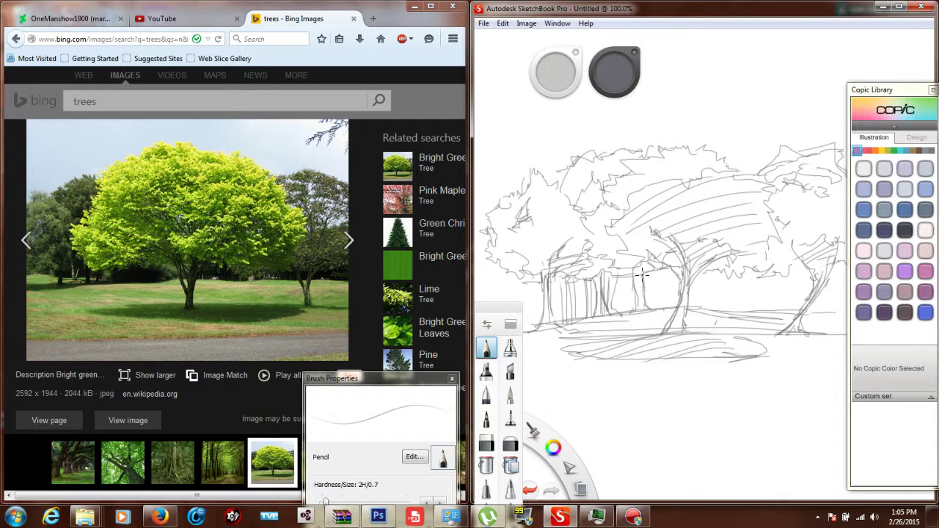
pyautogui.moveTo(643, 275); pyautogui.dragTo(637, 311)
pyautogui.moveTo(637, 317); pyautogui.dragTo(640, 325)
pyautogui.moveTo(666, 270); pyautogui.dragTo(663, 307)
pyautogui.moveTo(663, 271); pyautogui.dragTo(659, 300)
pyautogui.moveTo(658, 255)
pyautogui.mouseDown()
pyautogui.moveTo(653, 307)
pyautogui.moveTo(621, 317)
pyautogui.mouseUp()
pyautogui.moveTo(618, 283); pyautogui.dragTo(616, 319)
pyautogui.moveTo(711, 271)
pyautogui.mouseDown()
pyautogui.moveTo(712, 308)
pyautogui.moveTo(693, 307)
pyautogui.moveTo(726, 273)
pyautogui.moveTo(729, 310)
pyautogui.moveTo(746, 284)
pyautogui.mouseUp()
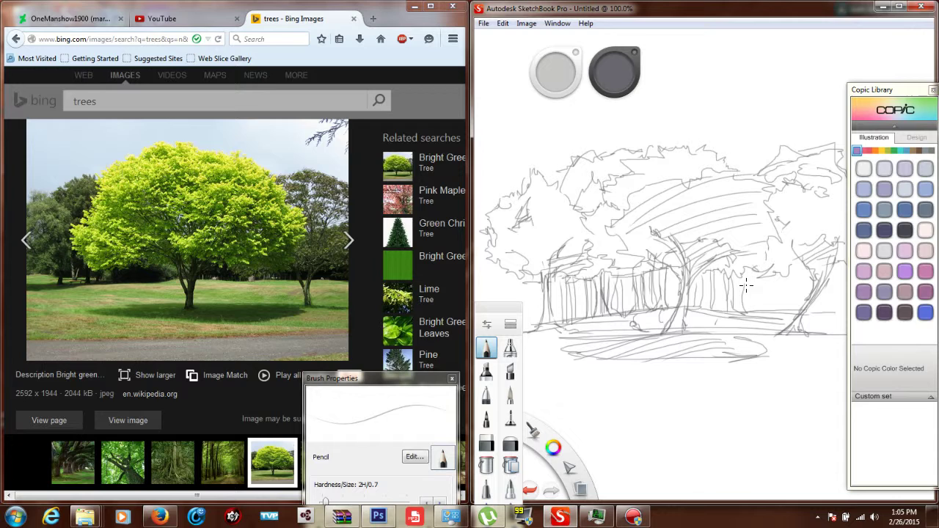
# Step: Add background trunks near the right tree and outline the canopy top
pyautogui.moveTo(777, 315)
pyautogui.mouseDown()
pyautogui.moveTo(775, 265)
pyautogui.moveTo(783, 306)
pyautogui.moveTo(805, 269)
pyautogui.mouseUp()
pyautogui.moveTo(784, 314)
pyautogui.mouseDown()
pyautogui.moveTo(787, 265)
pyautogui.moveTo(798, 259)
pyautogui.mouseUp()
pyautogui.moveTo(761, 286); pyautogui.dragTo(755, 312)
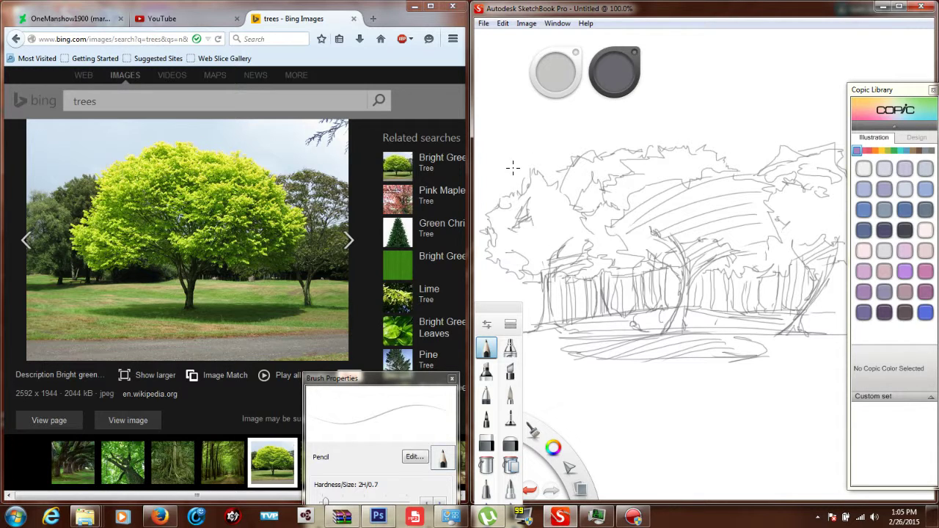
pyautogui.moveTo(733, 163)
pyautogui.mouseDown()
pyautogui.moveTo(789, 147)
pyautogui.moveTo(720, 156)
pyautogui.moveTo(766, 147)
pyautogui.mouseUp()
# Step: Hatch the foreground horizontally and add short strokes along the lower ground line
pyautogui.moveTo(541, 342)
pyautogui.mouseDown()
pyautogui.moveTo(664, 308)
pyautogui.moveTo(797, 326)
pyautogui.mouseUp()
pyautogui.moveTo(703, 333)
pyautogui.mouseDown()
pyautogui.moveTo(728, 314)
pyautogui.moveTo(717, 322)
pyautogui.mouseUp()
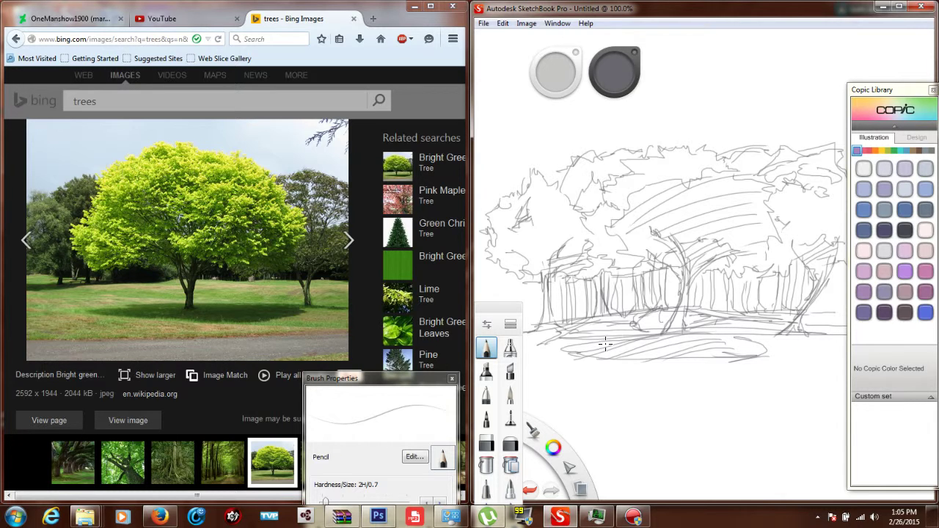
pyautogui.moveTo(539, 331); pyautogui.dragTo(526, 335)
# Step: Add pencil strokes along the right and upper-right edges of the tree canopy
pyautogui.scroll(-2, 646, 308)
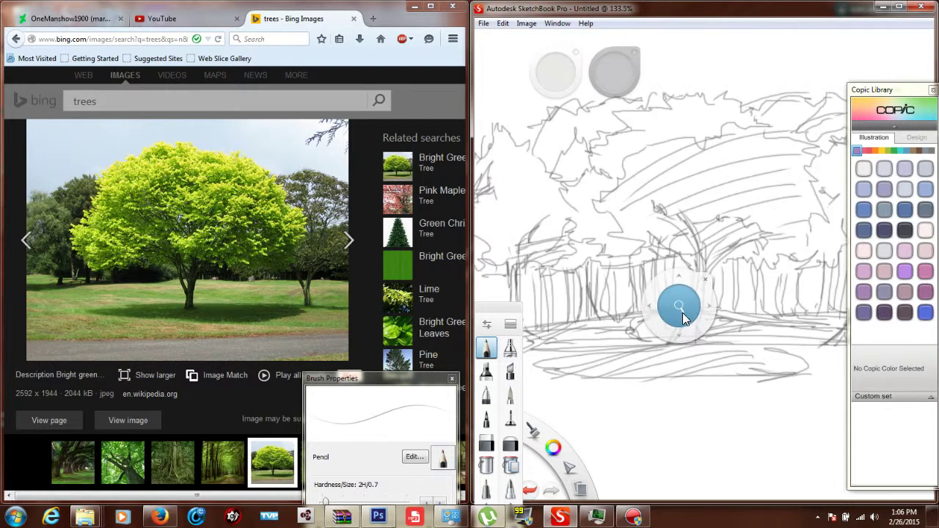
pyautogui.scroll(4, 656, 332)
pyautogui.moveTo(656, 332)
pyautogui.mouseDown()
pyautogui.moveTo(532, 357)
pyautogui.moveTo(667, 275)
pyautogui.mouseUp()
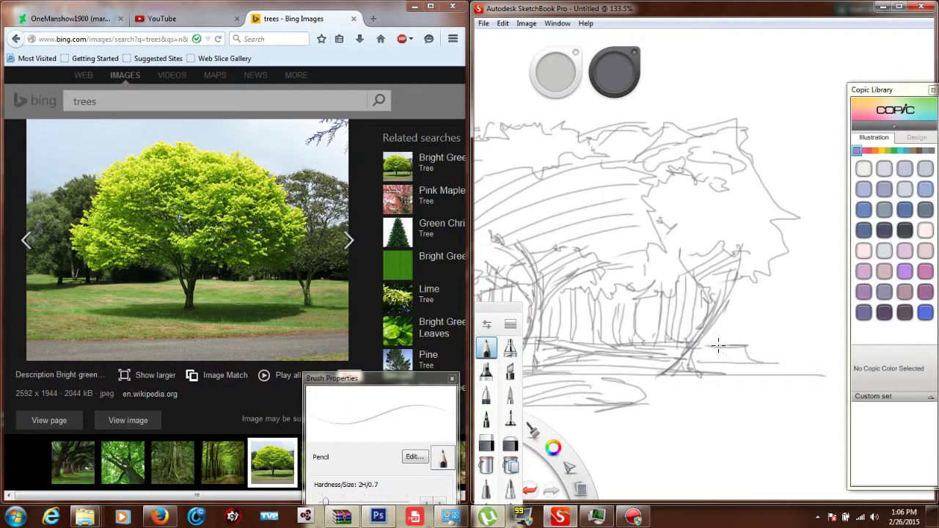
pyautogui.click(635, 518)
pyautogui.click(634, 517)
pyautogui.moveTo(767, 285); pyautogui.dragTo(743, 339)
pyautogui.moveTo(785, 252)
pyautogui.mouseDown()
pyautogui.moveTo(747, 335)
pyautogui.moveTo(761, 361)
pyautogui.mouseUp()
pyautogui.moveTo(774, 259)
pyautogui.mouseDown()
pyautogui.moveTo(818, 253)
pyautogui.moveTo(841, 270)
pyautogui.moveTo(790, 224)
pyautogui.mouseUp()
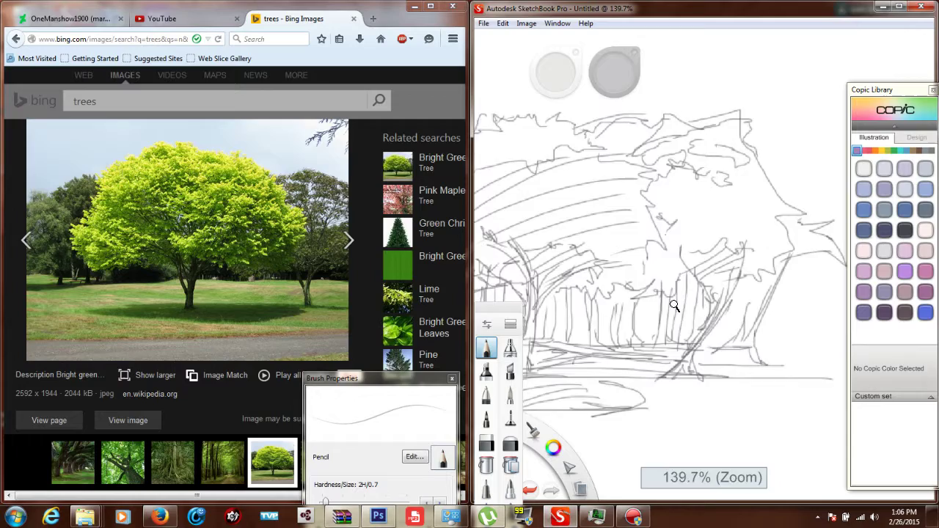
# Step: Show and hide the screen recorder window, then reframe the tree sketch on the canvas
pyautogui.moveTo(675, 305)
pyautogui.mouseDown()
pyautogui.moveTo(670, 314)
pyautogui.moveTo(700, 342)
pyautogui.moveTo(741, 307)
pyautogui.moveTo(699, 299)
pyautogui.mouseUp()
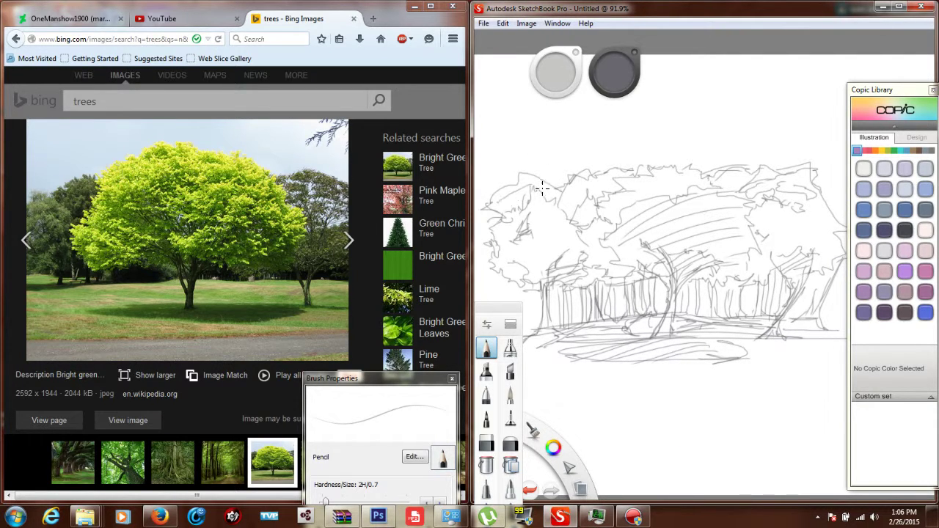
pyautogui.click(634, 517)
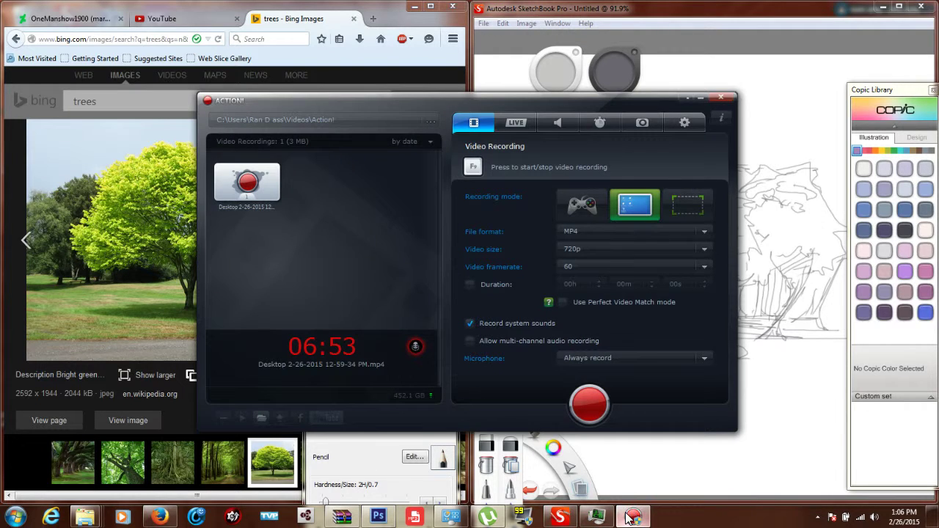
pyautogui.click(632, 518)
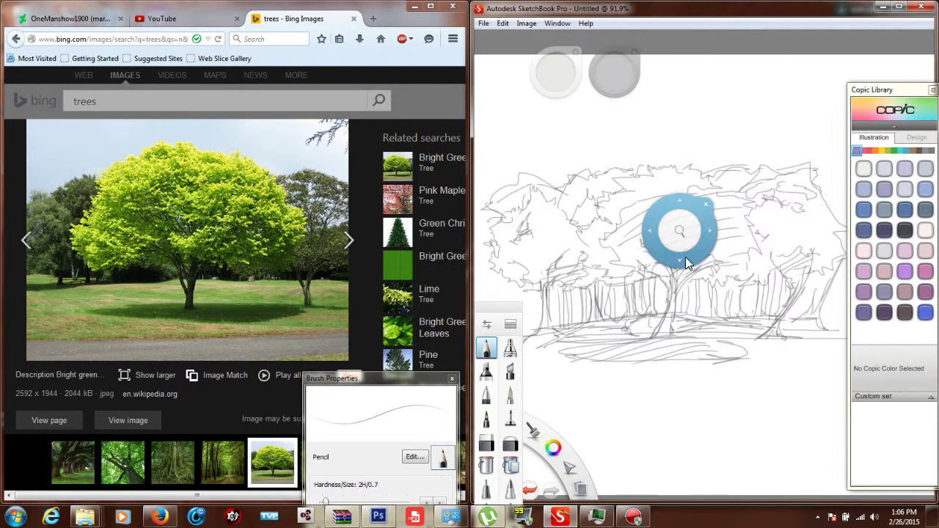
pyautogui.moveTo(685, 257)
pyautogui.mouseDown()
pyautogui.moveTo(602, 262)
pyautogui.moveTo(646, 259)
pyautogui.mouseUp()
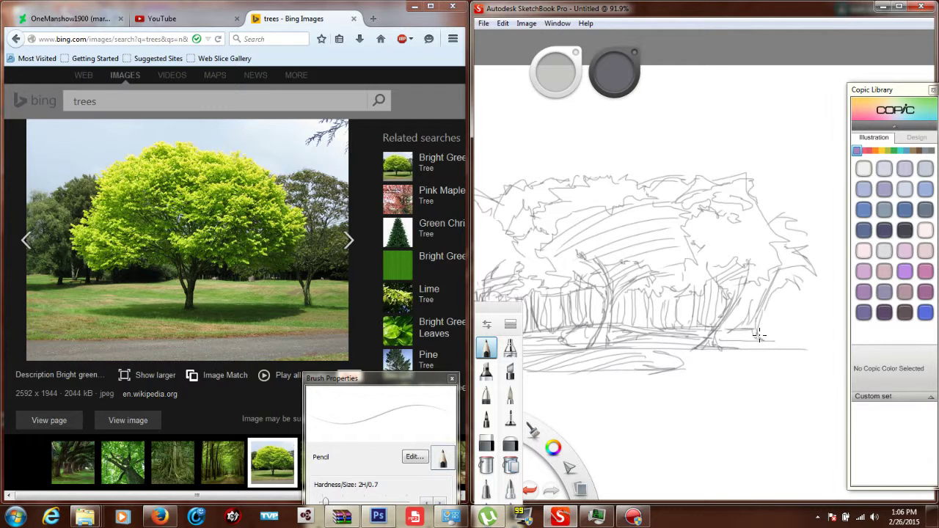
pyautogui.moveTo(709, 348)
pyautogui.mouseDown()
pyautogui.moveTo(710, 328)
pyautogui.moveTo(700, 328)
pyautogui.mouseUp()
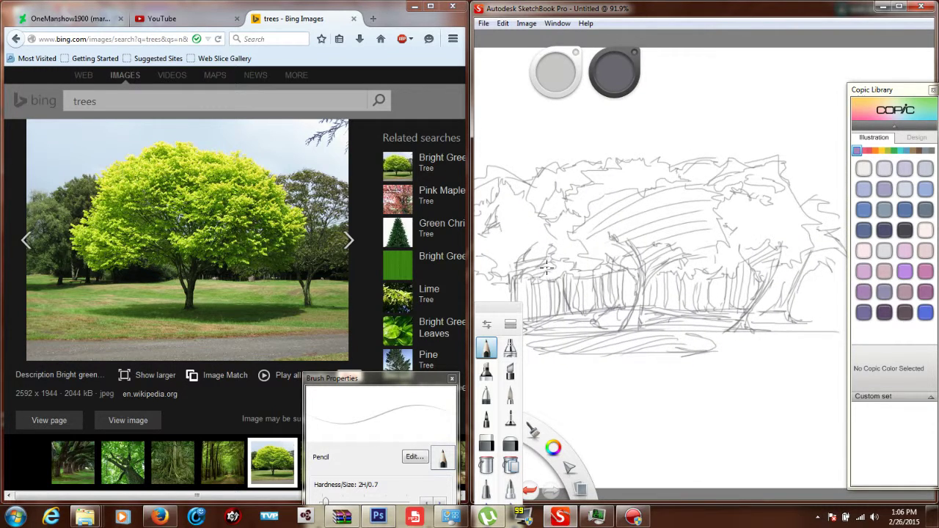
# Step: Airbrush soft grey shading (size 50) into the canopy, right tree mass and ground
pyautogui.click(510, 348)
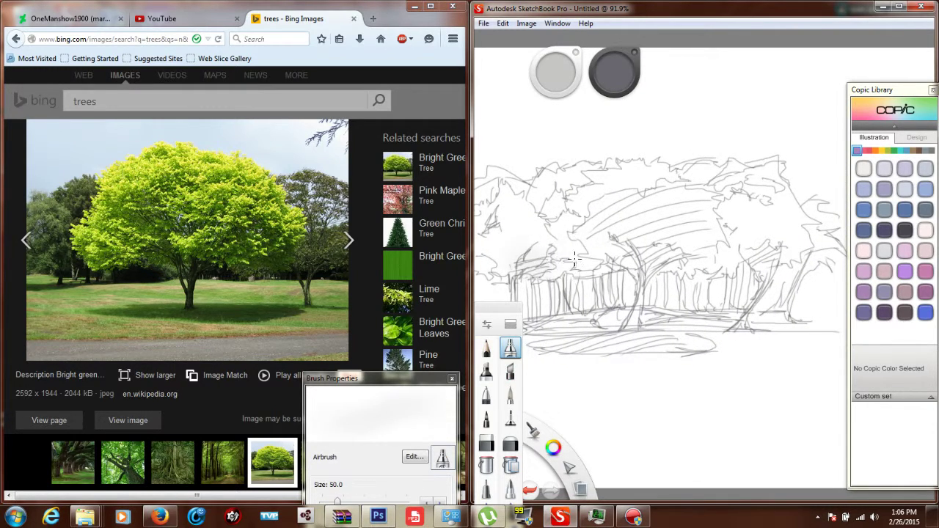
pyautogui.moveTo(562, 247)
pyautogui.mouseDown()
pyautogui.moveTo(527, 280)
pyautogui.moveTo(655, 253)
pyautogui.mouseUp()
pyautogui.moveTo(755, 249)
pyautogui.mouseDown()
pyautogui.moveTo(781, 247)
pyautogui.moveTo(727, 275)
pyautogui.moveTo(717, 311)
pyautogui.mouseUp()
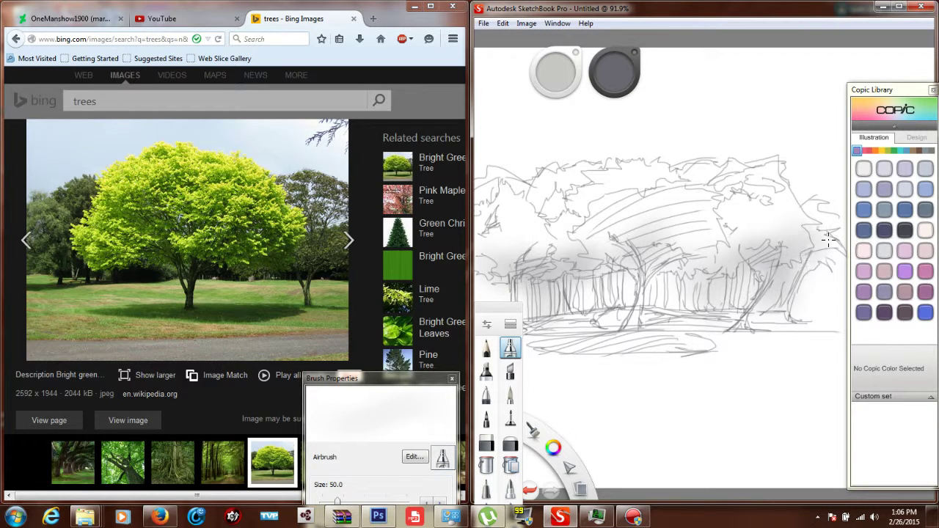
pyautogui.press('space')
pyautogui.moveTo(692, 297); pyautogui.dragTo(729, 278)
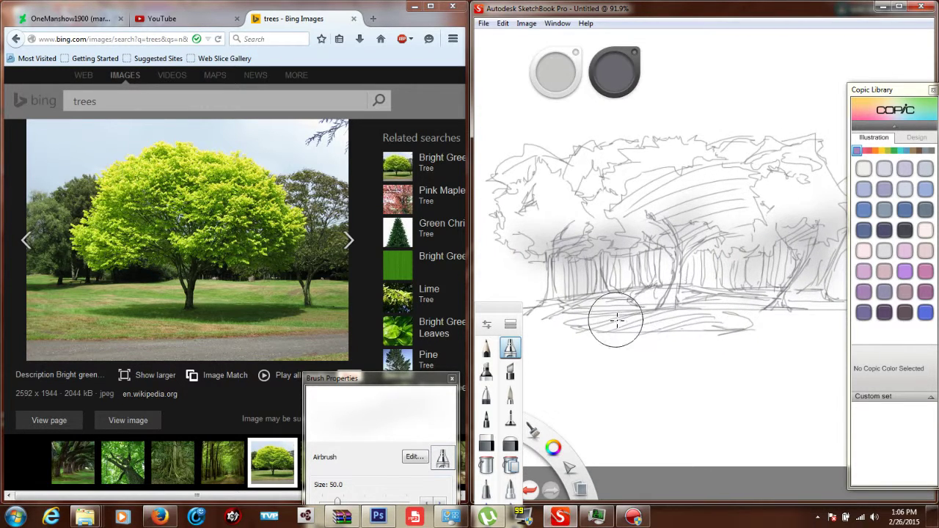
pyautogui.moveTo(688, 310); pyautogui.dragTo(776, 278)
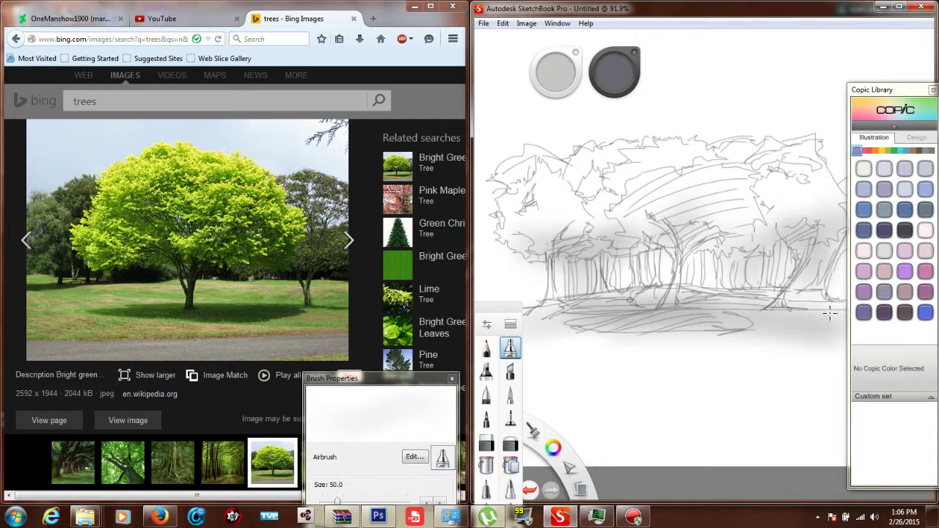
# Step: Build up airbrush shading across the canopy, deepening it around the central and right trees
pyautogui.press('space')
pyautogui.moveTo(765, 230); pyautogui.dragTo(731, 279)
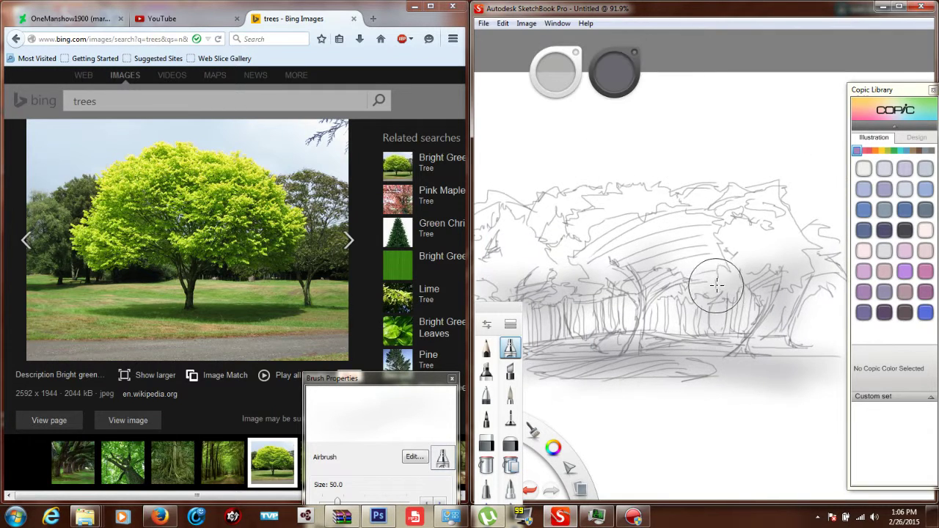
pyautogui.moveTo(679, 255)
pyautogui.mouseDown()
pyautogui.moveTo(678, 274)
pyautogui.moveTo(715, 274)
pyautogui.moveTo(745, 250)
pyautogui.moveTo(784, 244)
pyautogui.mouseUp()
pyautogui.press('space')
pyautogui.moveTo(609, 285); pyautogui.dragTo(654, 263)
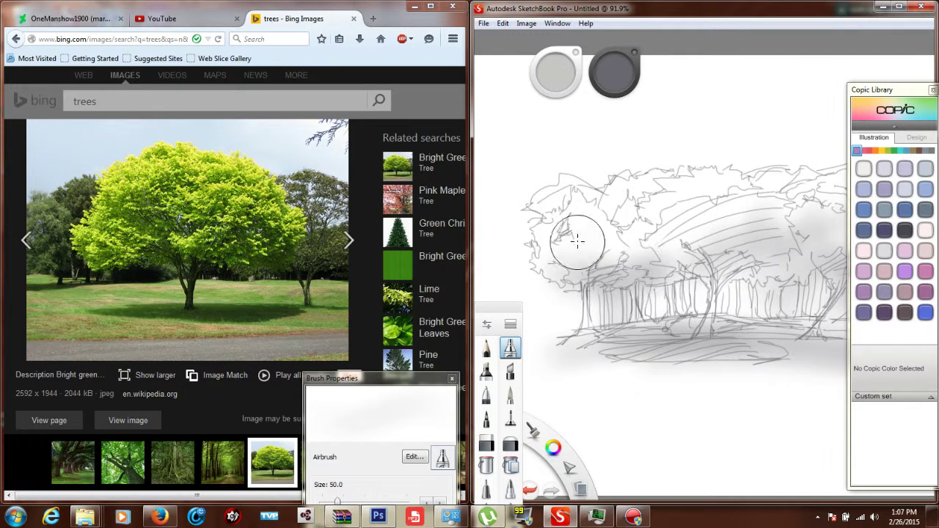
pyautogui.press('space')
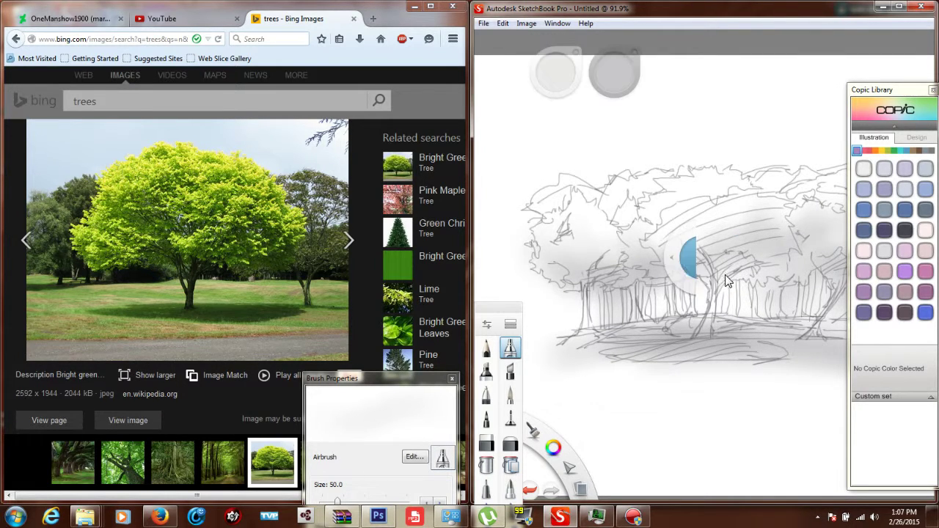
pyautogui.moveTo(686, 285)
pyautogui.mouseDown()
pyautogui.moveTo(603, 302)
pyautogui.moveTo(632, 286)
pyautogui.moveTo(698, 297)
pyautogui.moveTo(646, 316)
pyautogui.mouseUp()
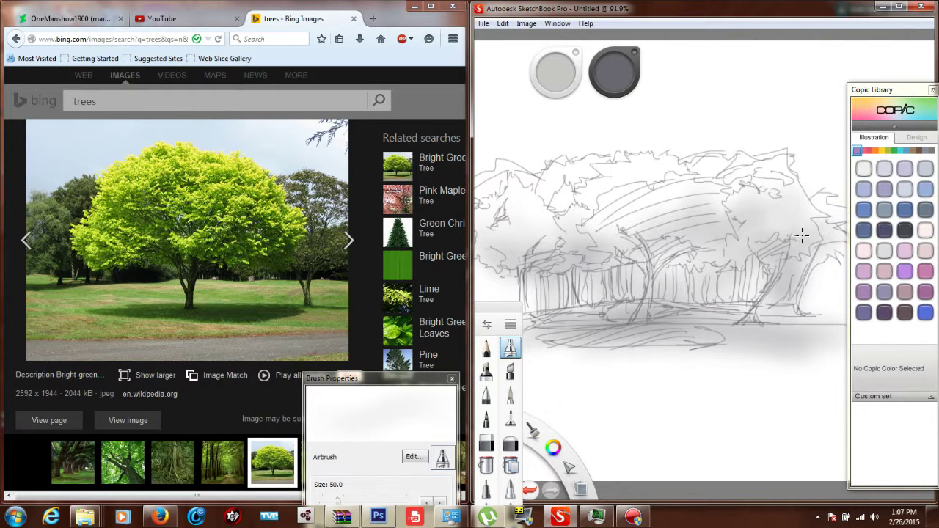
pyautogui.moveTo(803, 235); pyautogui.dragTo(833, 213)
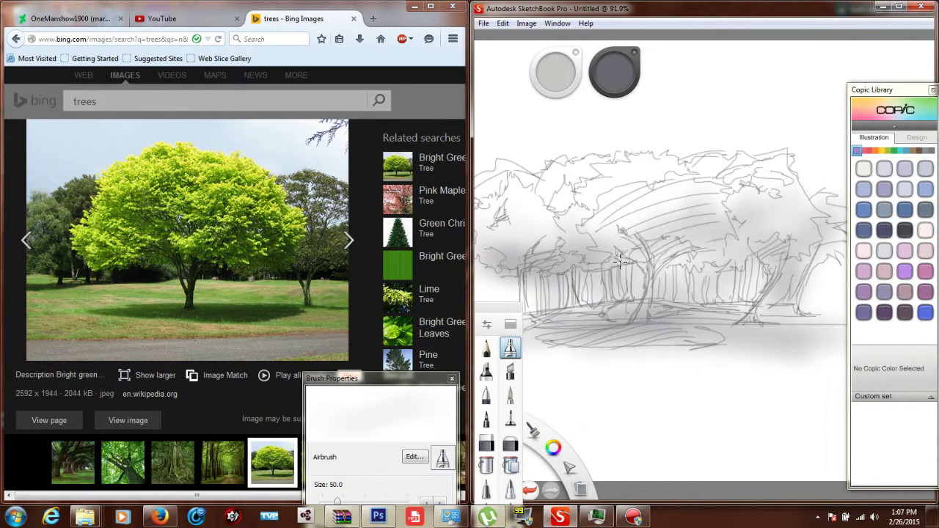
pyautogui.moveTo(620, 261); pyautogui.dragTo(624, 262)
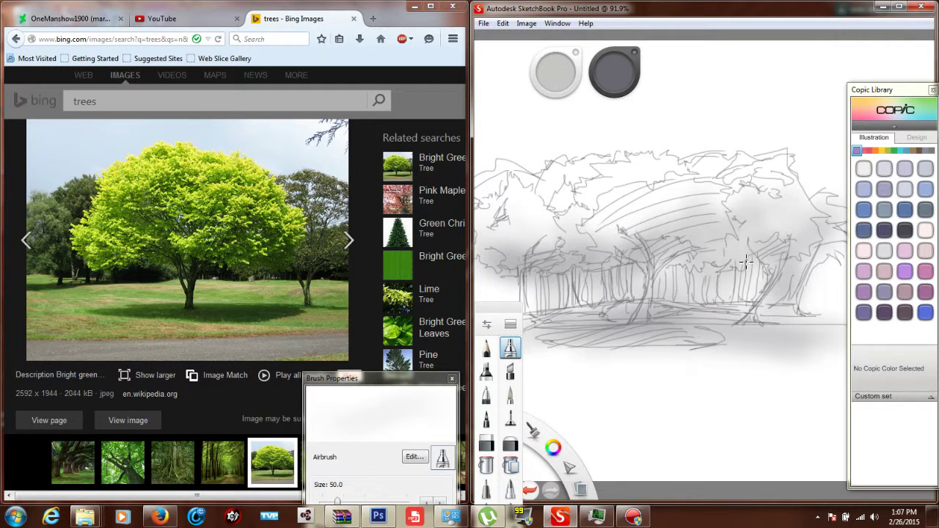
pyautogui.moveTo(741, 253); pyautogui.dragTo(753, 257)
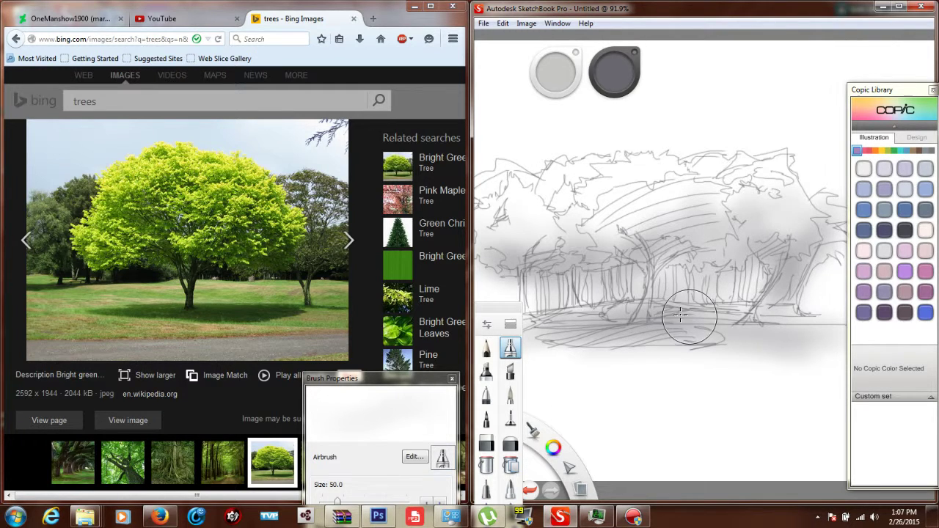
# Step: Airbrush faint grey shading over the central tree trunks
pyautogui.moveTo(682, 315)
pyautogui.mouseDown()
pyautogui.moveTo(536, 261)
pyautogui.moveTo(532, 242)
pyautogui.moveTo(650, 210)
pyautogui.moveTo(654, 291)
pyautogui.moveTo(713, 256)
pyautogui.moveTo(694, 259)
pyautogui.moveTo(705, 216)
pyautogui.mouseUp()
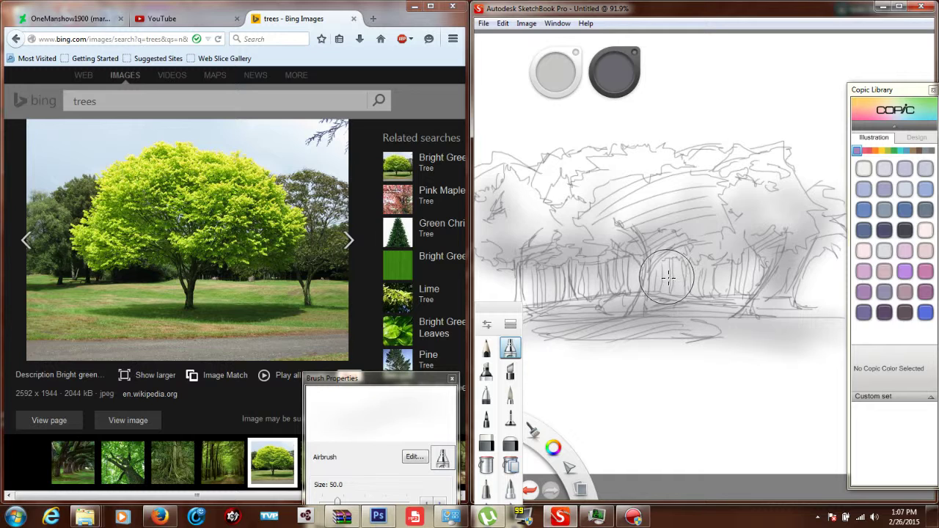
pyautogui.moveTo(668, 277)
pyautogui.mouseDown()
pyautogui.moveTo(645, 312)
pyautogui.moveTo(668, 250)
pyautogui.moveTo(713, 245)
pyautogui.moveTo(703, 266)
pyautogui.moveTo(745, 260)
pyautogui.moveTo(668, 268)
pyautogui.moveTo(694, 277)
pyautogui.mouseUp()
pyautogui.press('space')
pyautogui.press('space')
pyautogui.press('space')
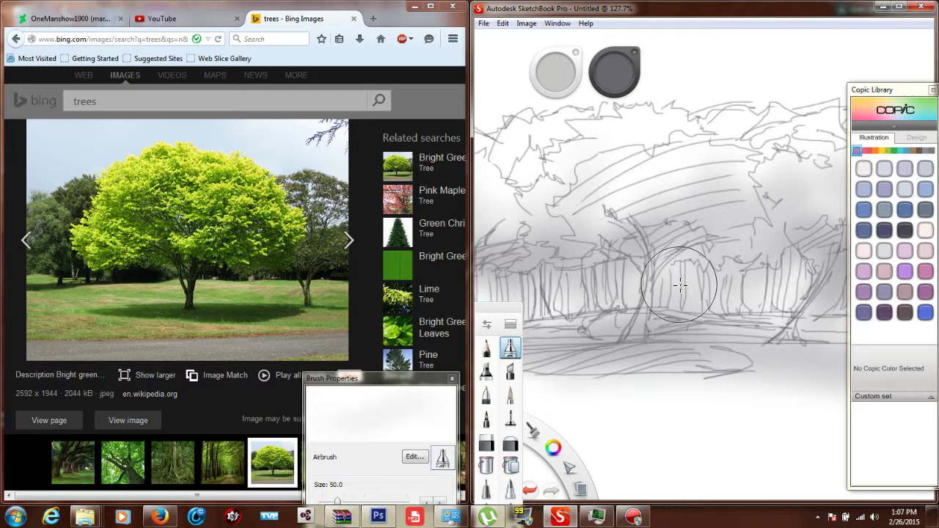
pyautogui.moveTo(681, 286); pyautogui.dragTo(627, 306)
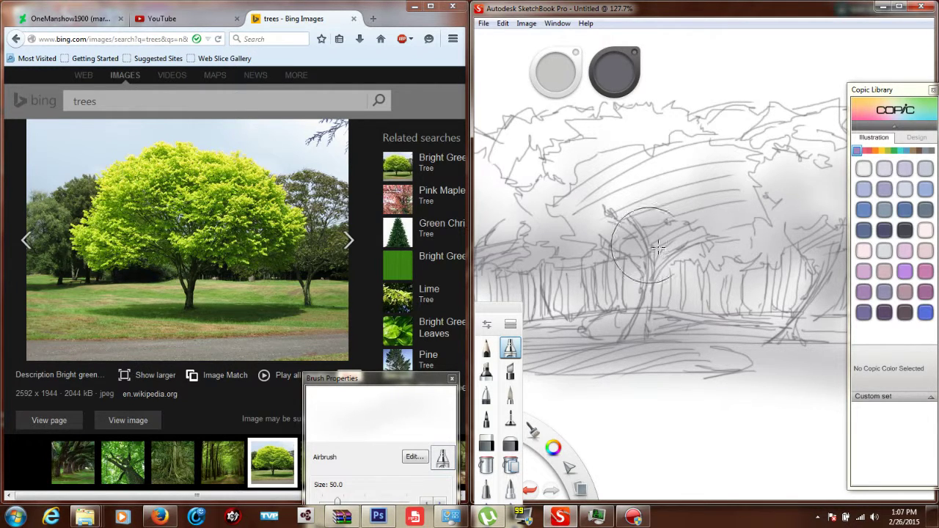
pyautogui.moveTo(685, 257)
pyautogui.mouseDown()
pyautogui.moveTo(679, 264)
pyautogui.moveTo(702, 266)
pyautogui.moveTo(692, 271)
pyautogui.moveTo(736, 242)
pyautogui.moveTo(690, 289)
pyautogui.mouseUp()
# Step: Add a darker airbrushed branch curving into a left trunk
pyautogui.press('space')
pyautogui.press('space')
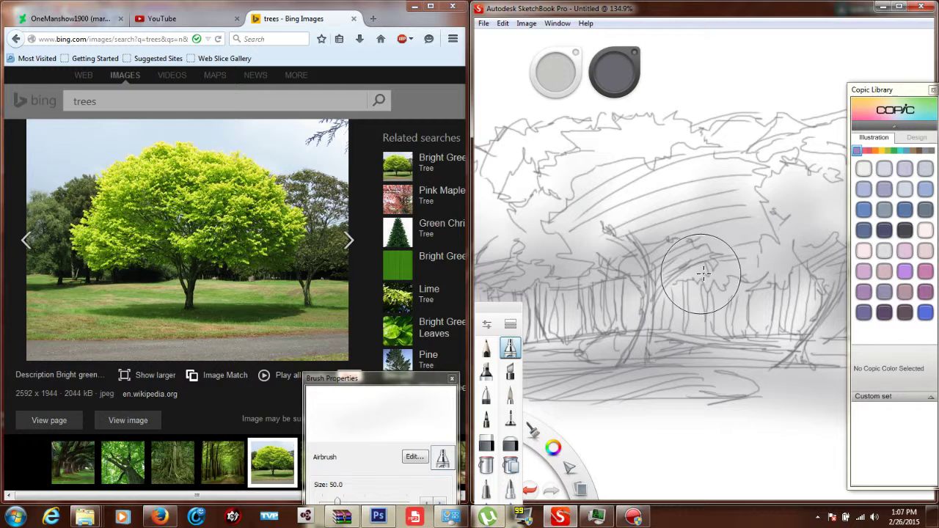
pyautogui.press('space')
pyautogui.moveTo(718, 193)
pyautogui.mouseDown()
pyautogui.moveTo(580, 229)
pyautogui.moveTo(869, 252)
pyautogui.moveTo(677, 273)
pyautogui.mouseUp()
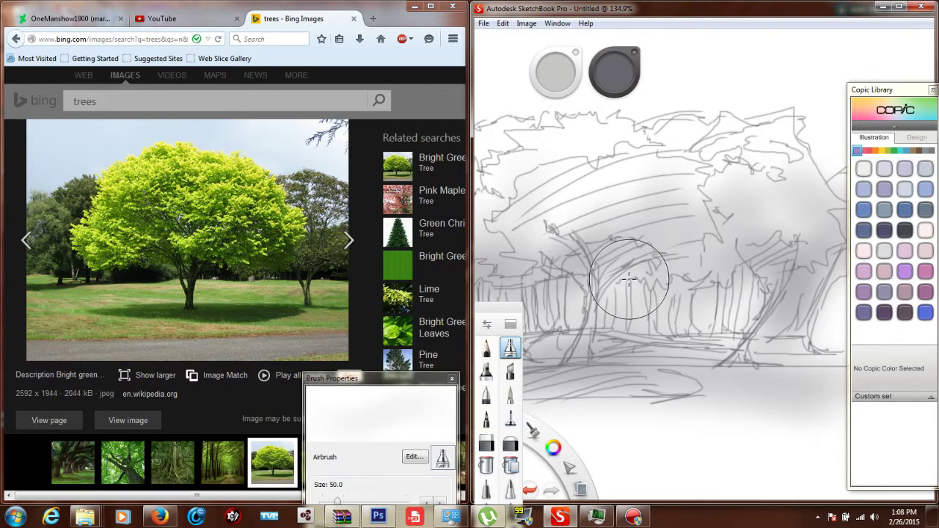
pyautogui.moveTo(657, 248)
pyautogui.mouseDown()
pyautogui.moveTo(587, 331)
pyautogui.moveTo(594, 288)
pyautogui.mouseUp()
# Step: Paint dark trunks along the tree line with the Chisel Tip Pen
pyautogui.click(510, 371)
pyautogui.press('space')
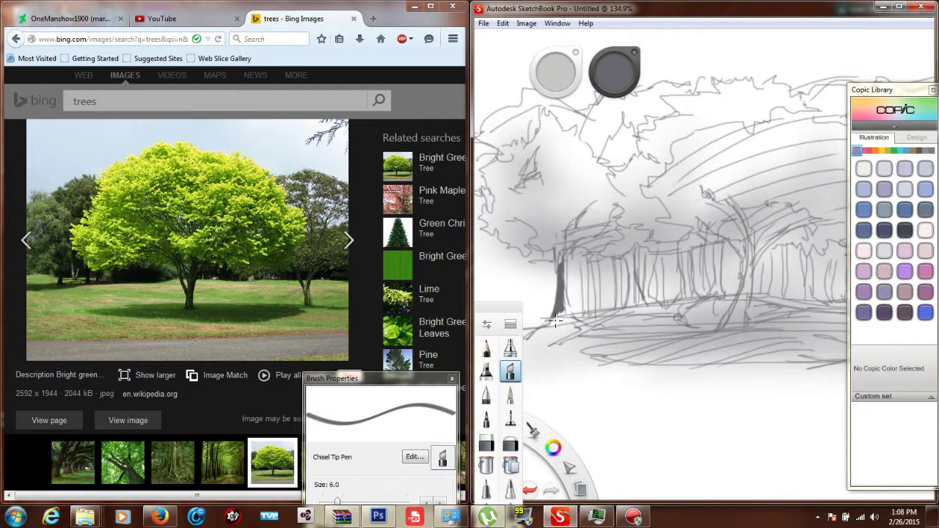
pyautogui.press('space')
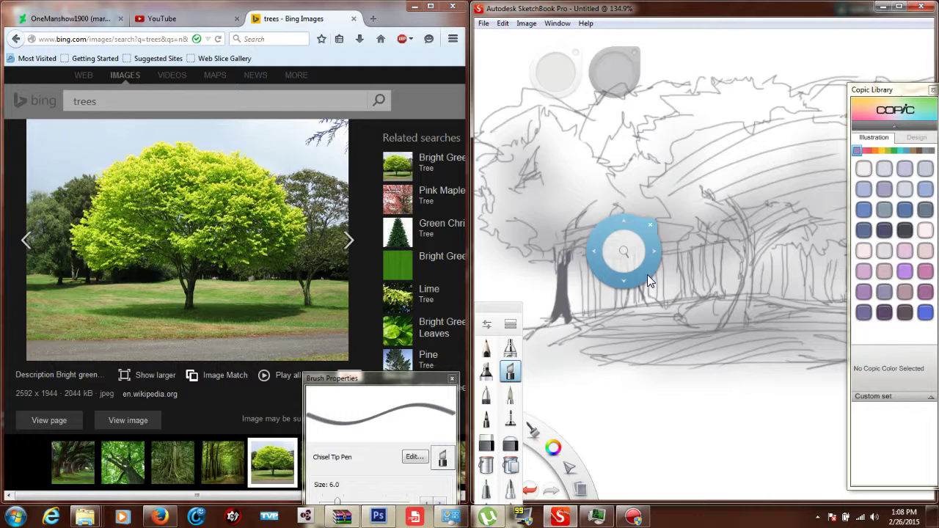
pyautogui.moveTo(648, 275); pyautogui.dragTo(567, 270)
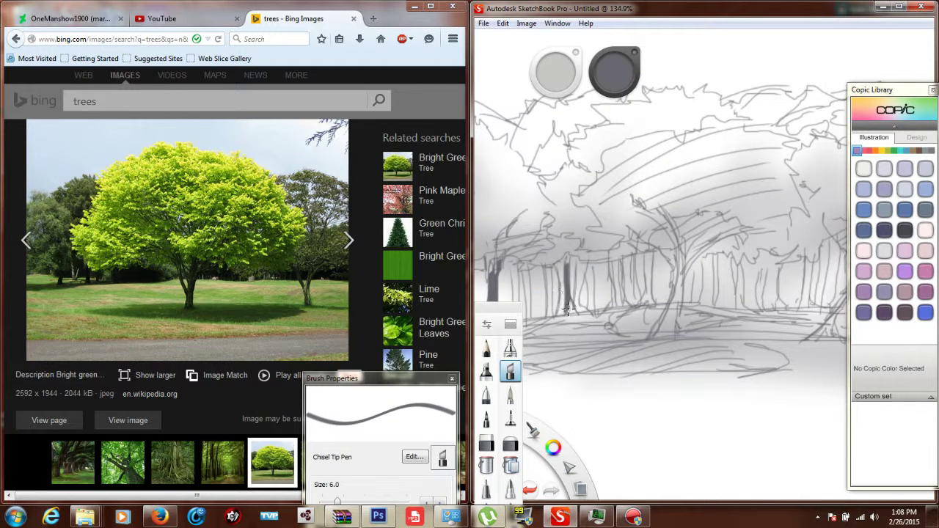
pyautogui.moveTo(569, 308)
pyautogui.mouseDown()
pyautogui.moveTo(598, 299)
pyautogui.moveTo(582, 260)
pyautogui.mouseUp()
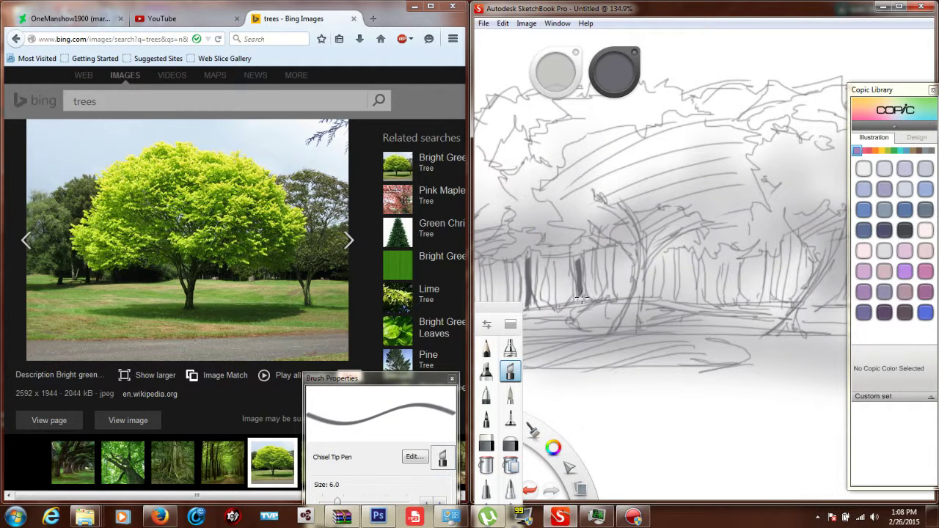
pyautogui.press('space')
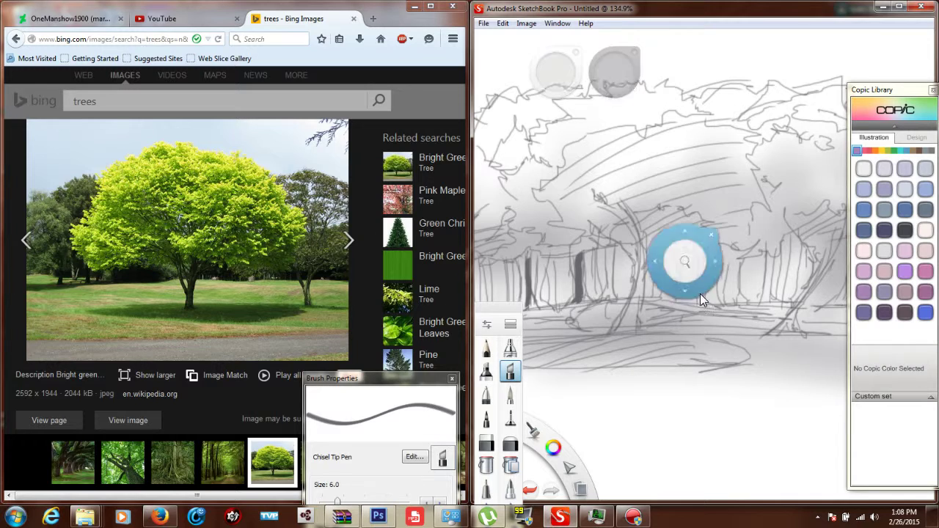
pyautogui.moveTo(700, 294); pyautogui.dragTo(631, 300)
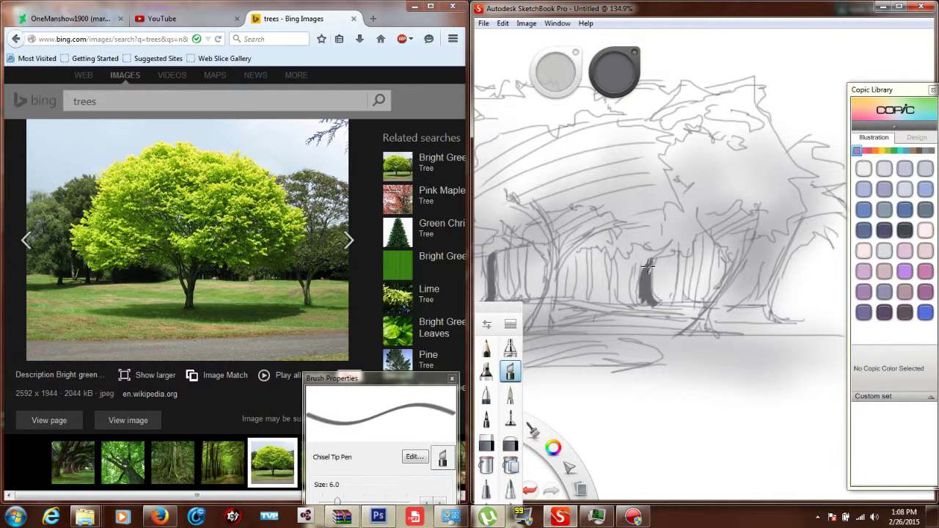
# Step: Give the central trunk thick dark forked branches, rotating and zooming the view as needed
pyautogui.press('space')
pyautogui.moveTo(619, 253); pyautogui.dragTo(661, 265)
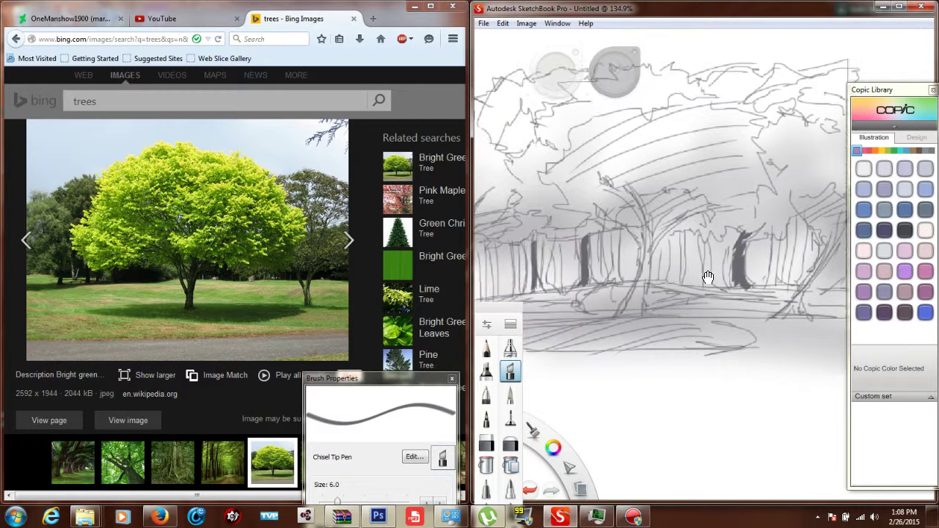
pyautogui.press('space')
pyautogui.moveTo(717, 257)
pyautogui.mouseDown()
pyautogui.moveTo(708, 292)
pyautogui.moveTo(685, 299)
pyautogui.mouseUp()
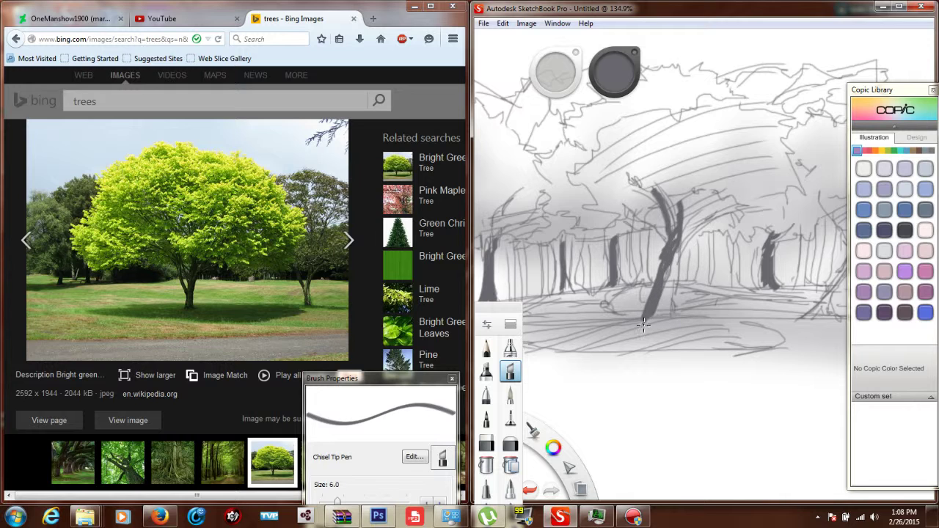
pyautogui.moveTo(638, 329)
pyautogui.mouseDown()
pyautogui.moveTo(644, 311)
pyautogui.moveTo(602, 311)
pyautogui.mouseUp()
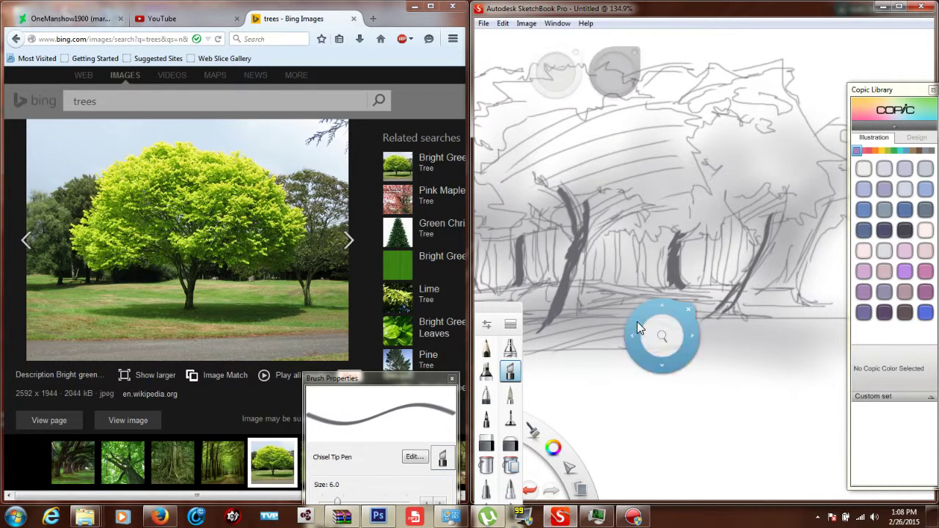
pyautogui.moveTo(661, 335)
pyautogui.mouseDown()
pyautogui.moveTo(685, 342)
pyautogui.moveTo(719, 261)
pyautogui.mouseUp()
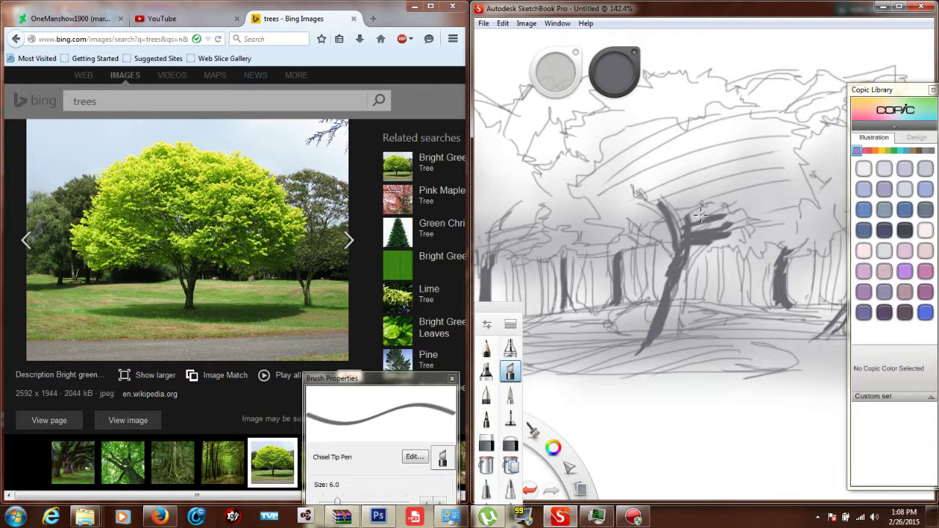
pyautogui.moveTo(699, 214); pyautogui.dragTo(646, 205)
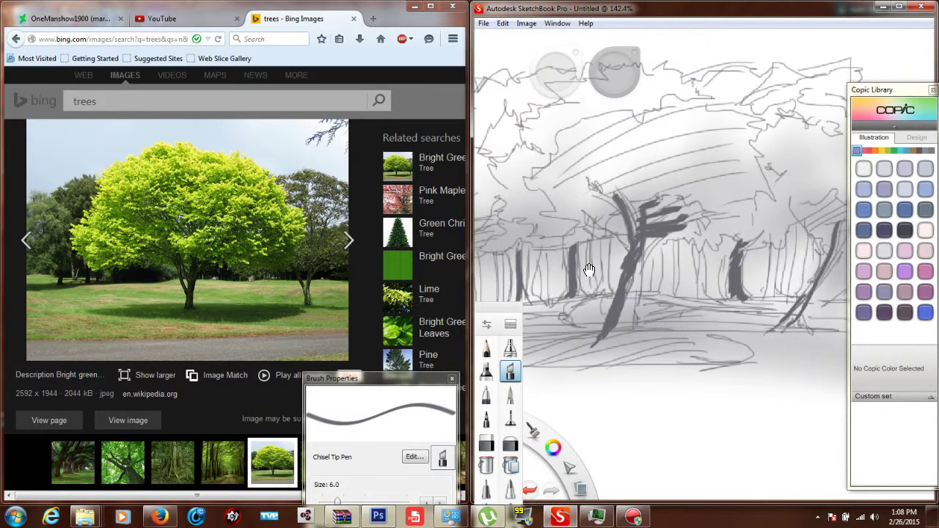
# Step: Switch to the Pencil brush and pan across the sketch to review the trunks
pyautogui.click(487, 350)
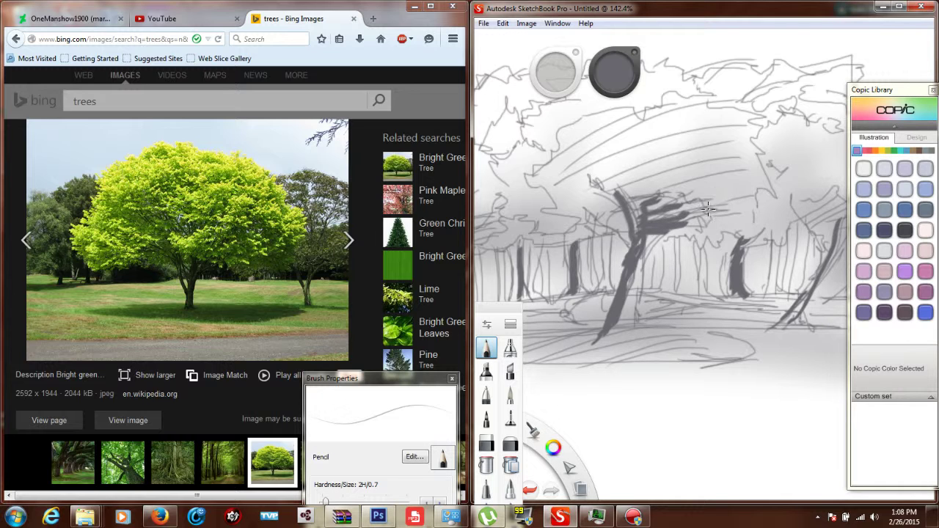
pyautogui.moveTo(708, 209); pyautogui.dragTo(786, 279)
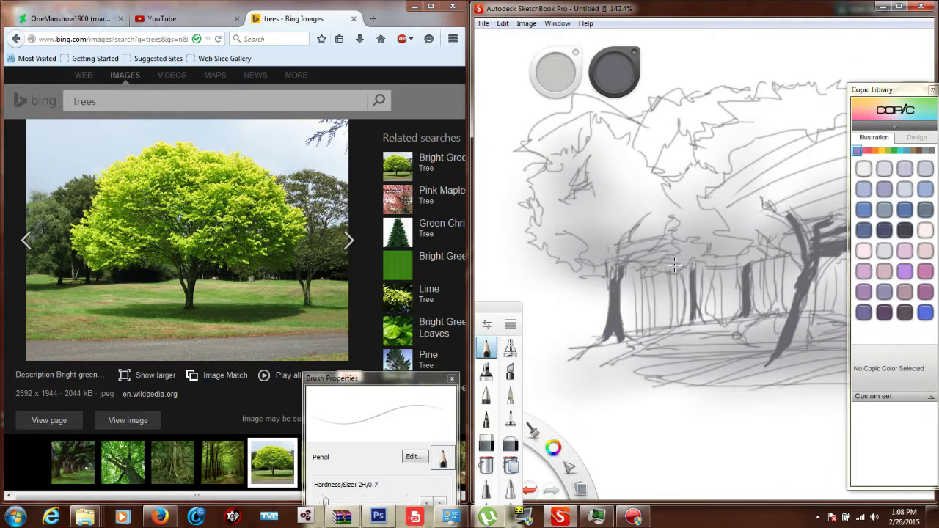
pyautogui.moveTo(739, 248)
pyautogui.mouseDown()
pyautogui.moveTo(689, 242)
pyautogui.moveTo(683, 266)
pyautogui.moveTo(639, 267)
pyautogui.mouseUp()
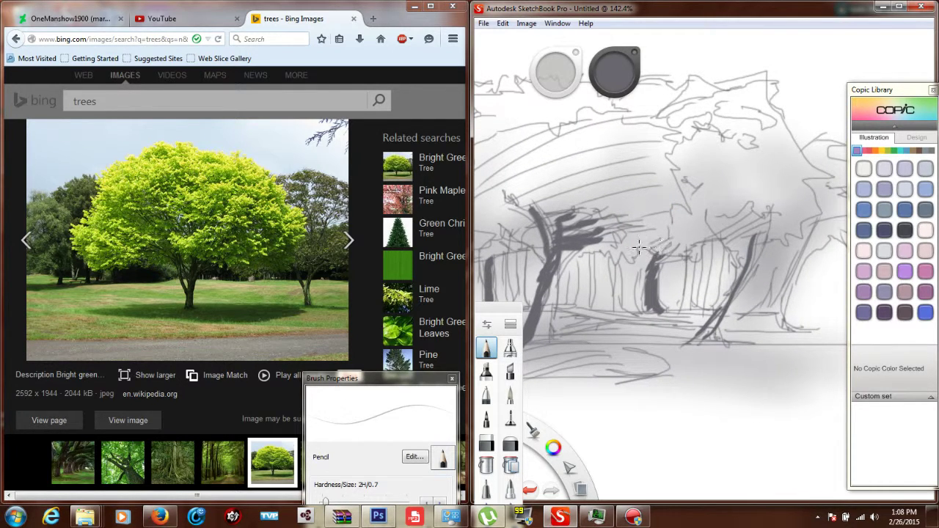
pyautogui.moveTo(668, 289)
pyautogui.mouseDown()
pyautogui.moveTo(594, 288)
pyautogui.moveTo(713, 251)
pyautogui.mouseUp()
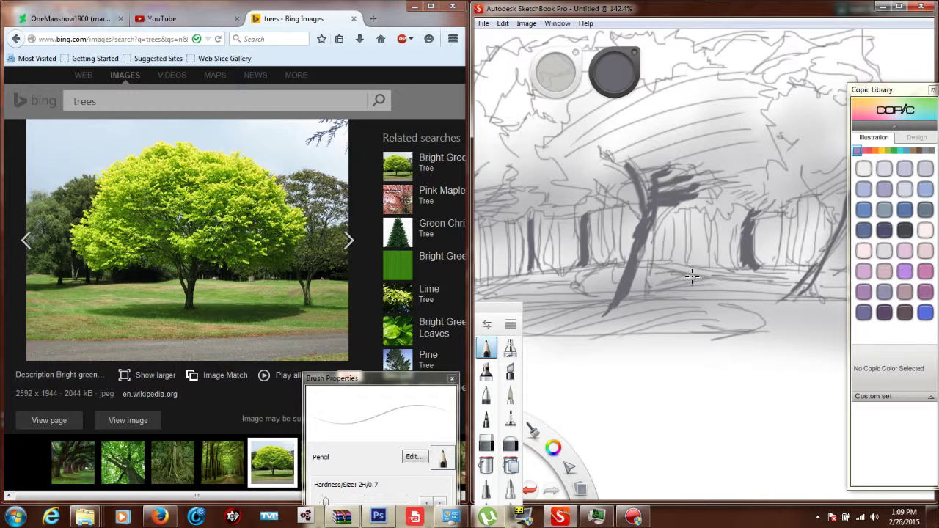
pyautogui.moveTo(688, 278); pyautogui.dragTo(754, 336)
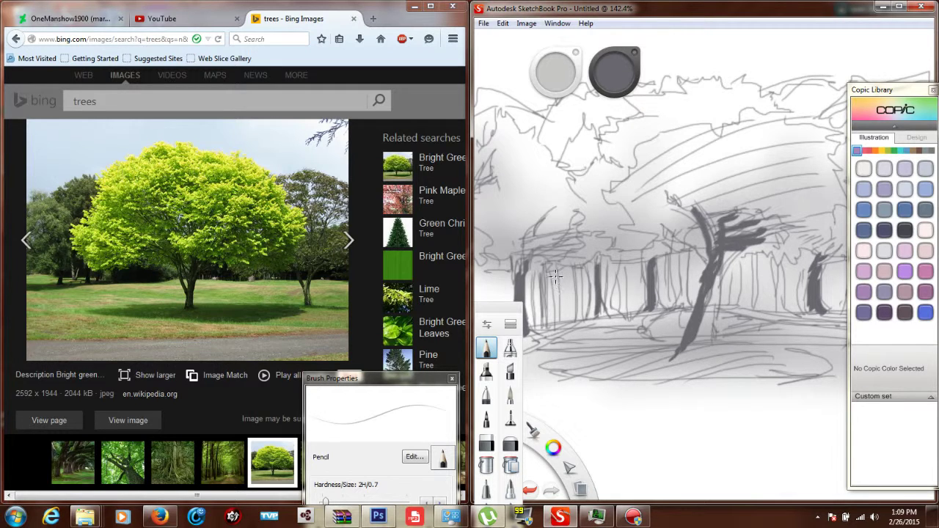
# Step: Zoom and pan around the canvas to inspect the dark trunks along the tree line
pyautogui.scroll(-2, 566, 314)
pyautogui.scroll(4, 566, 314)
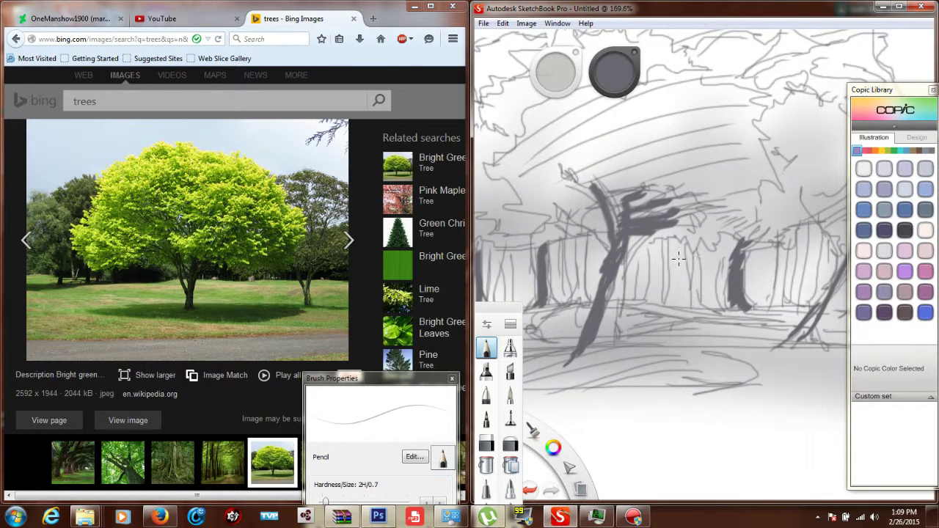
pyautogui.scroll(-2, 665, 257)
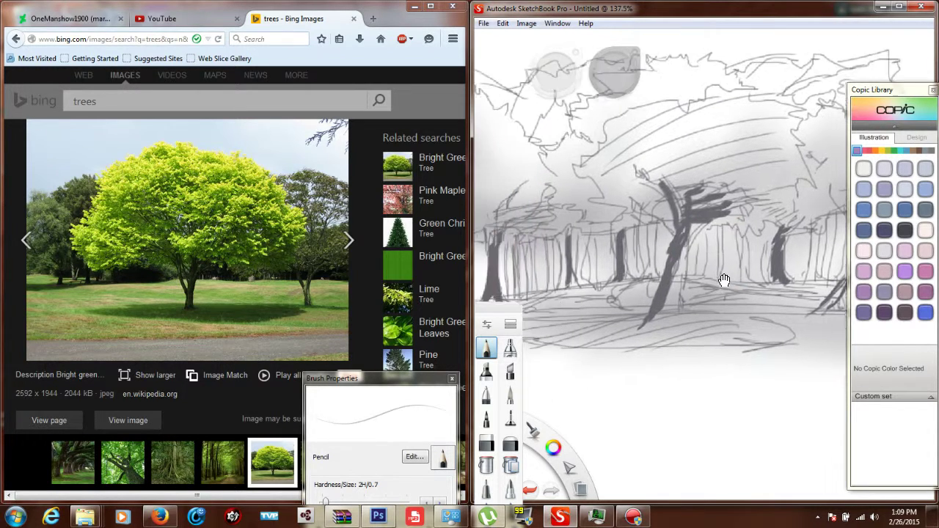
pyautogui.moveTo(661, 279); pyautogui.dragTo(724, 290)
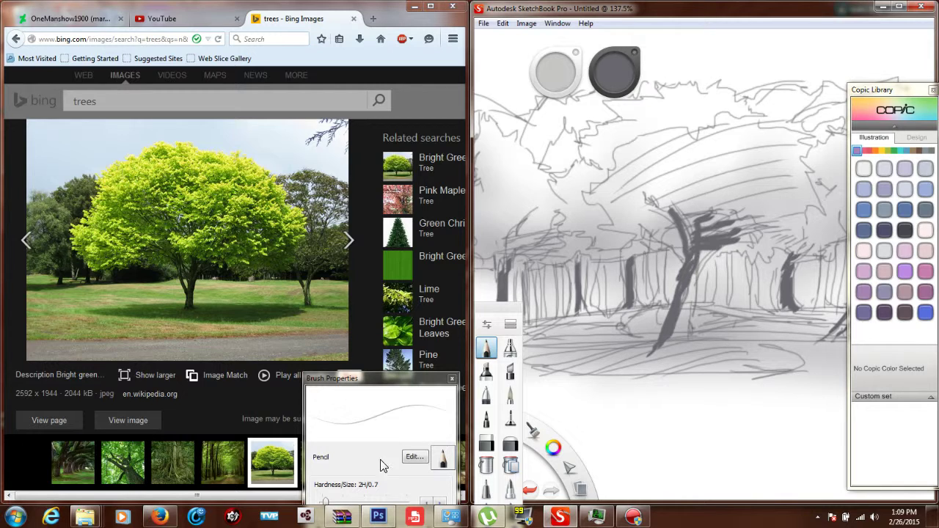
pyautogui.moveTo(587, 312)
pyautogui.mouseDown()
pyautogui.moveTo(520, 308)
pyautogui.moveTo(723, 321)
pyautogui.mouseUp()
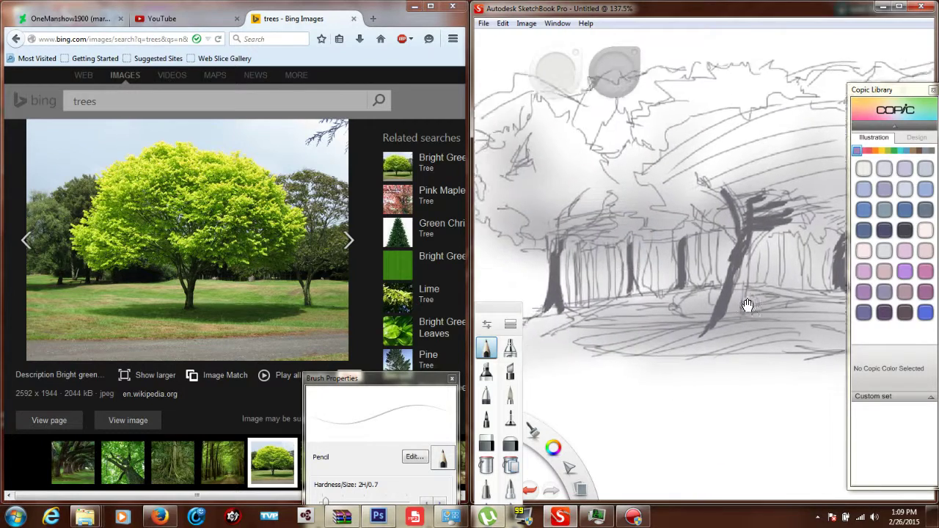
pyautogui.moveTo(723, 321); pyautogui.dragTo(534, 304)
pyautogui.moveTo(651, 320)
pyautogui.mouseDown()
pyautogui.moveTo(673, 279)
pyautogui.moveTo(754, 309)
pyautogui.moveTo(687, 294)
pyautogui.mouseUp()
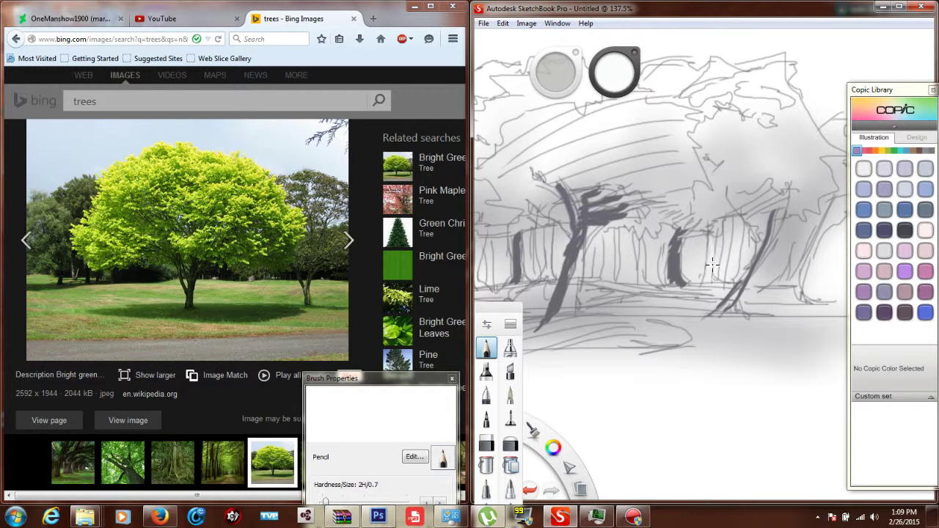
# Step: Erase a light highlight streak along one dark trunk
pyautogui.scroll(2, 720, 280)
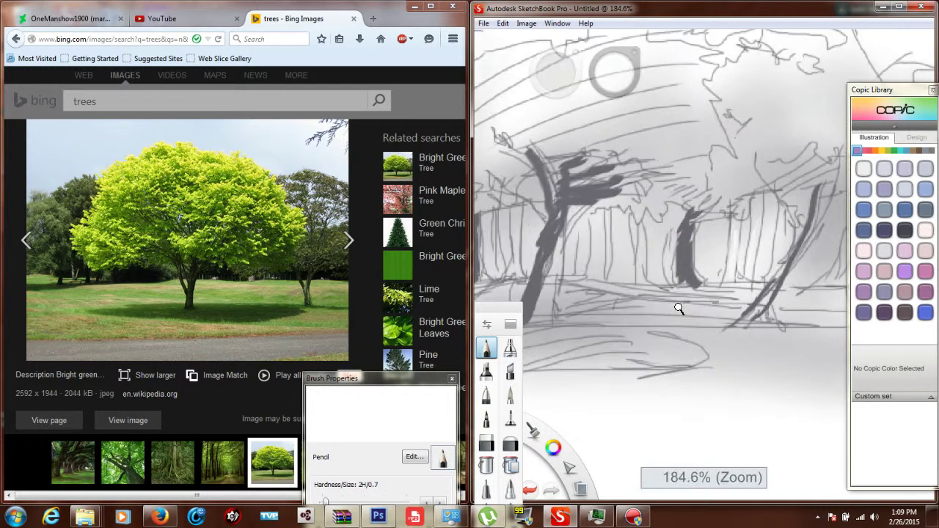
pyautogui.scroll(-3, 675, 310)
pyautogui.moveTo(574, 299)
pyautogui.mouseDown()
pyautogui.moveTo(582, 261)
pyautogui.moveTo(607, 220)
pyautogui.moveTo(614, 228)
pyautogui.mouseUp()
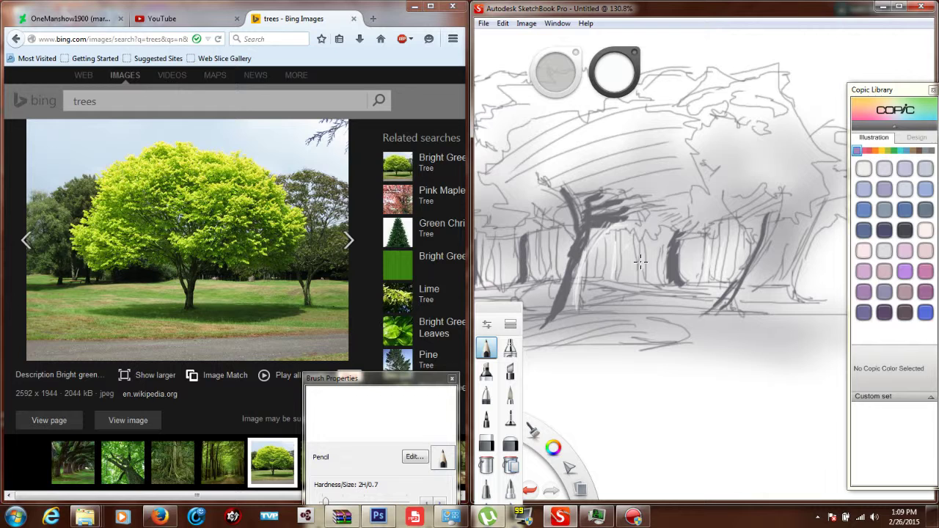
# Step: Shift the sketch to the right and bring up the Action! screen recorder window
pyautogui.press('space')
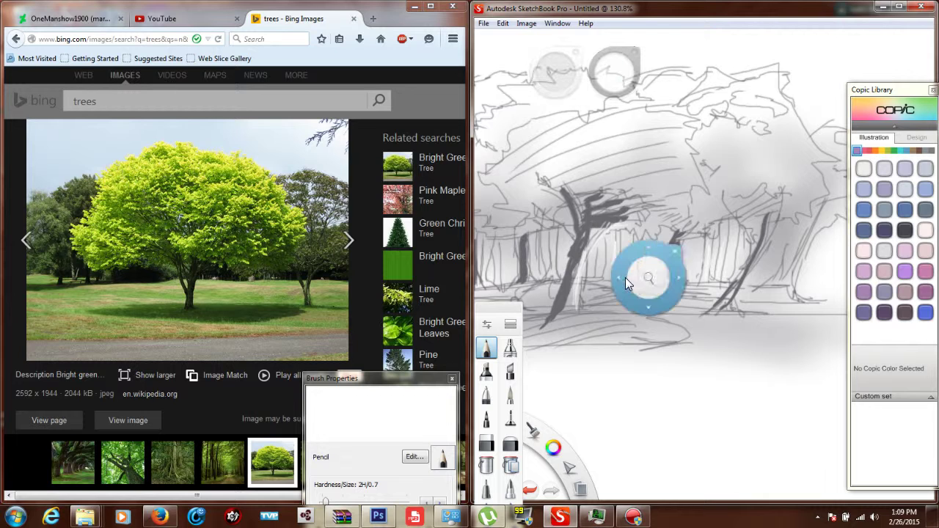
pyautogui.moveTo(645, 299)
pyautogui.mouseDown()
pyautogui.moveTo(744, 316)
pyautogui.moveTo(655, 289)
pyautogui.mouseUp()
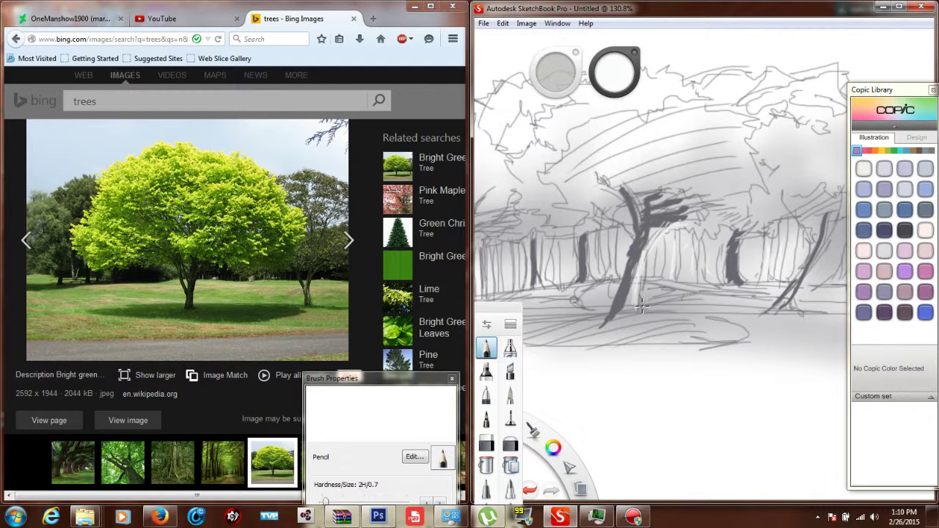
pyautogui.click(633, 517)
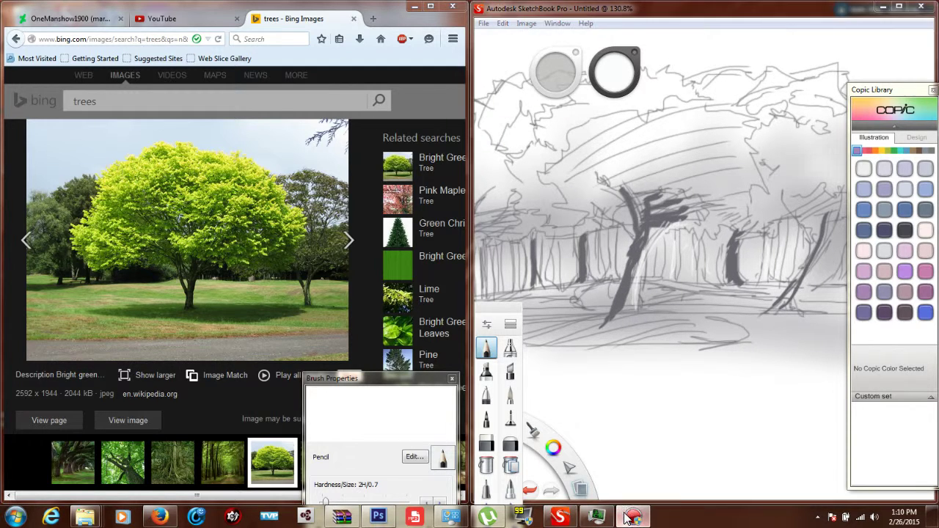